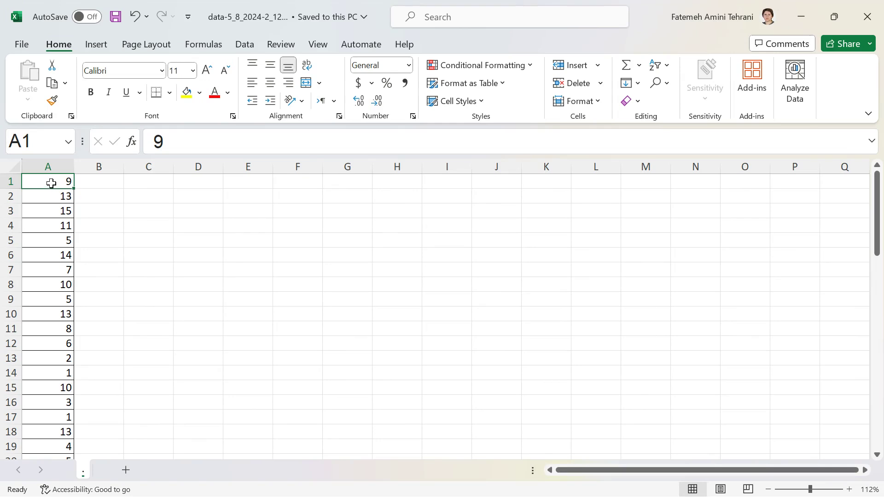
Select the 60 values in A1:A60 using Ctrl+Shift+Down from A1.
key("ctrl+shift+Down")
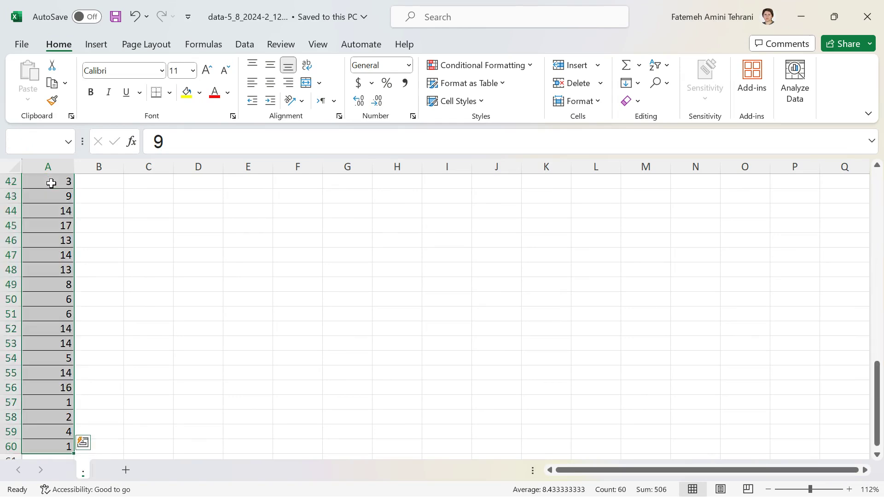
Insert a Histogram statistic chart of the selected column A values.
left_click(100, 46)
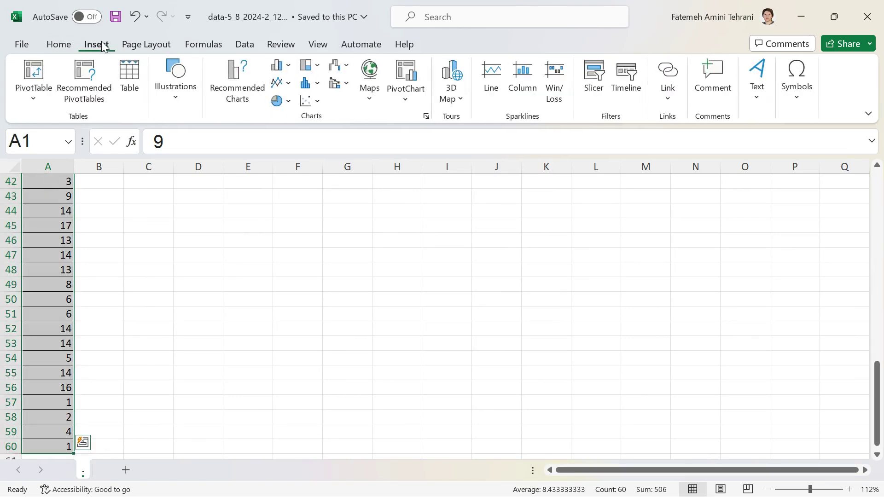
left_click(305, 84)
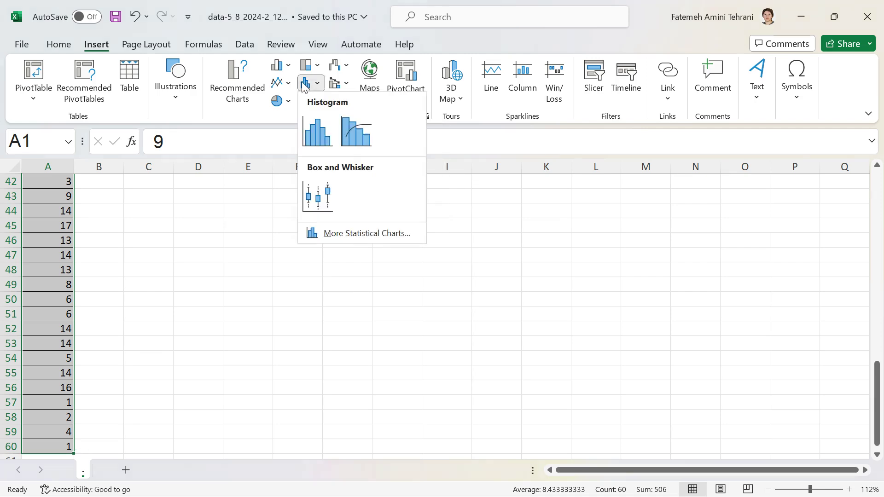
left_click(314, 136)
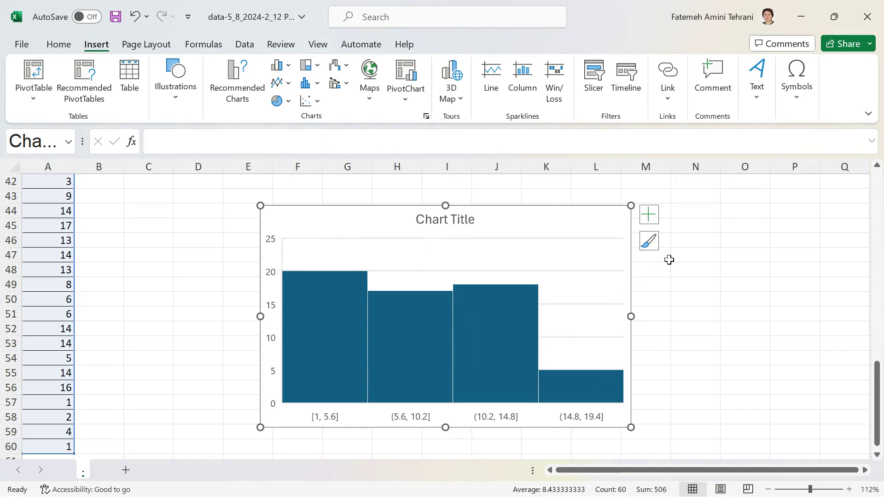
In the horizontal axis options, try a fixed number of bins of 6.
left_click(649, 221)
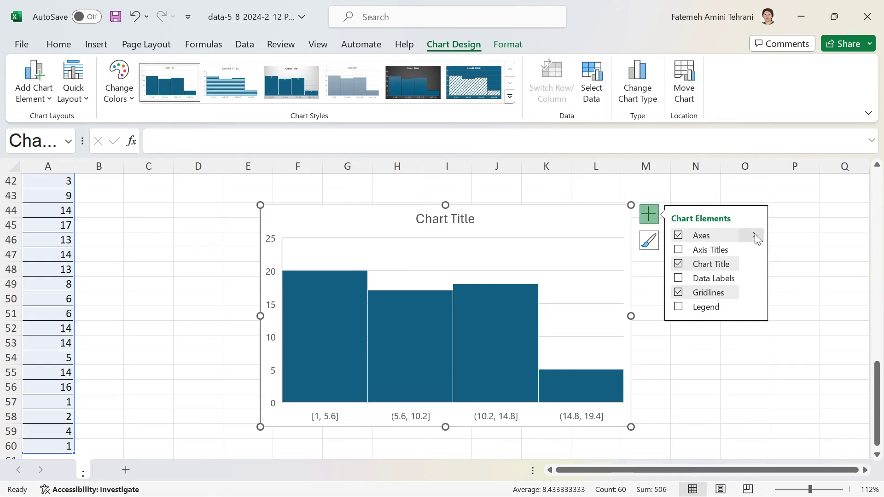
mouse_move(755, 239)
left_click(813, 276)
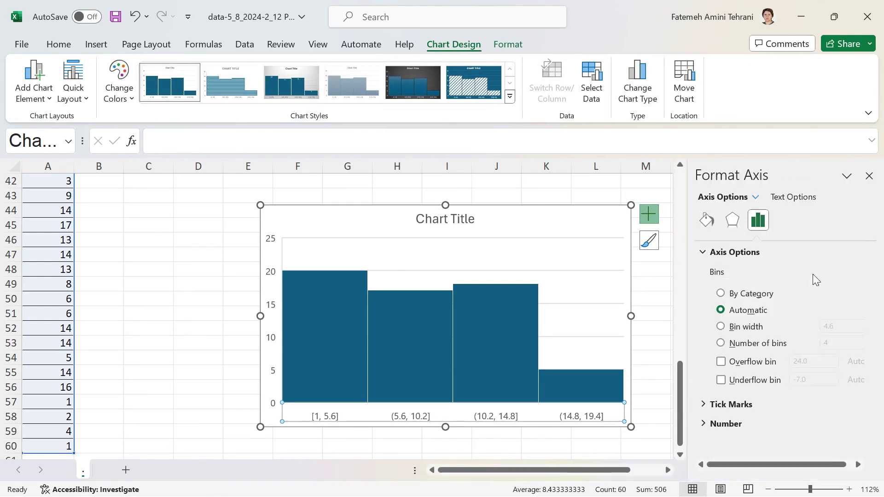
left_click(720, 343)
left_click(835, 344)
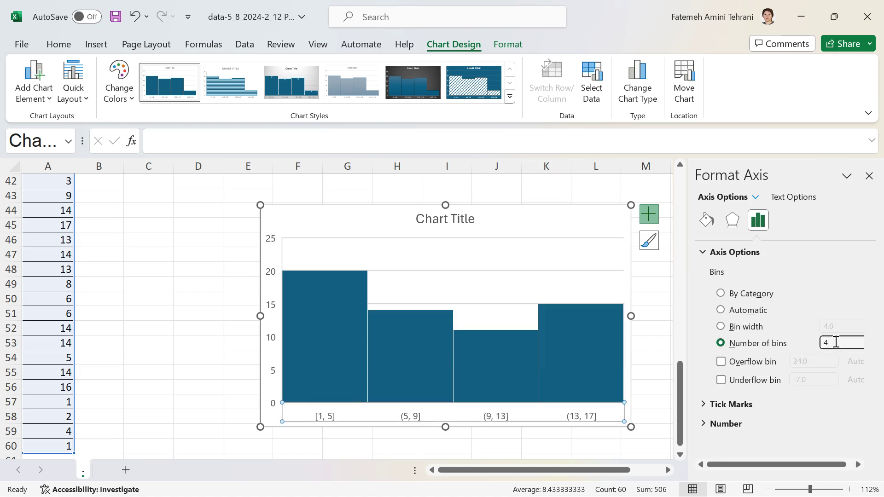
key("BackSpace")
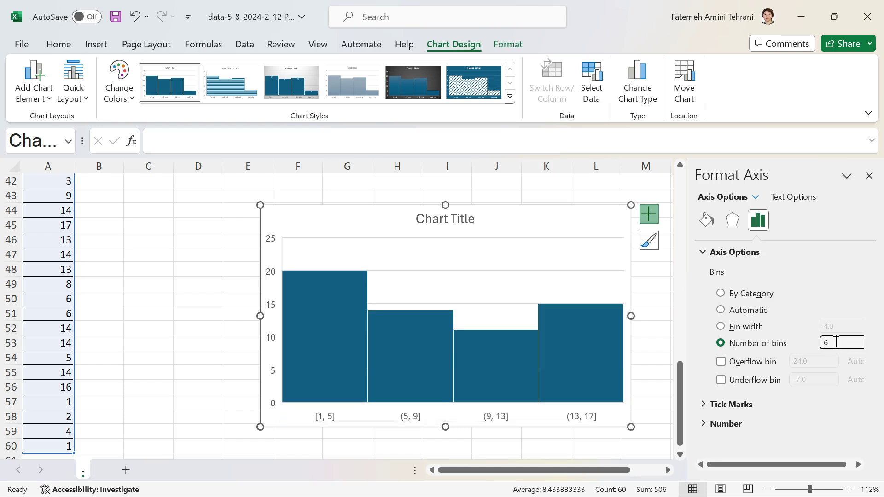
key("Return")
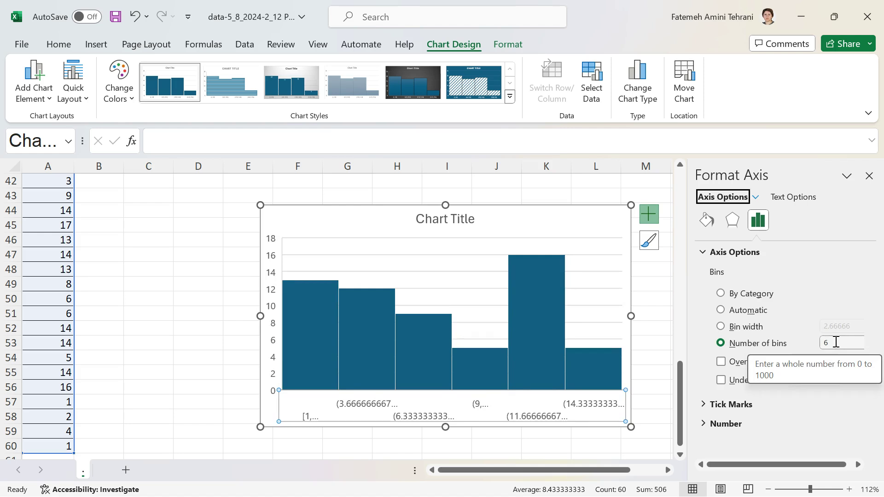
Switch to a bin width of 3 instead, then close the Format Axis pane.
left_click(739, 327)
left_click(855, 328)
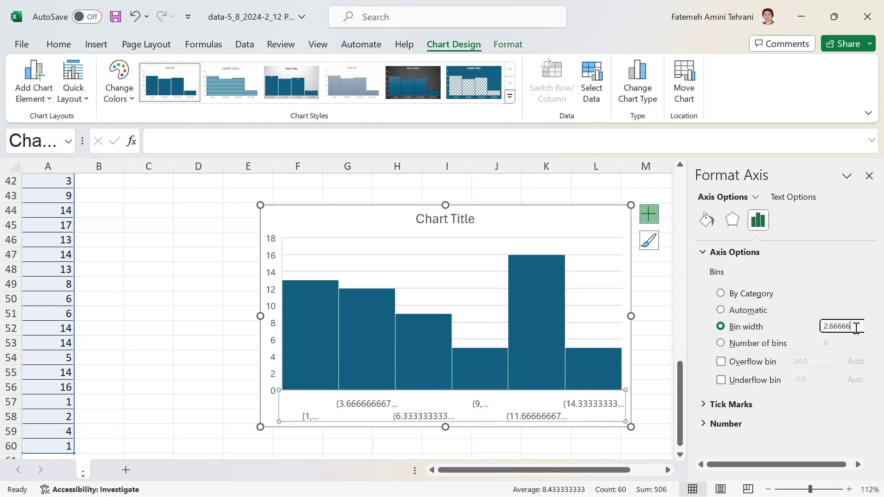
key("BackSpace")
key("BackSpace")
key("BackSpace")
key("BackSpace")
key("BackSpace")
key("BackSpace")
type("3")
key("Return")
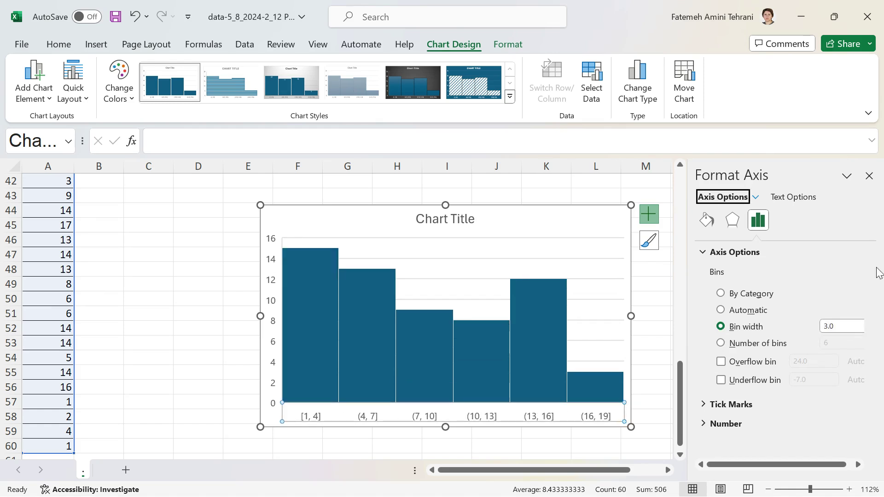
left_click(869, 176)
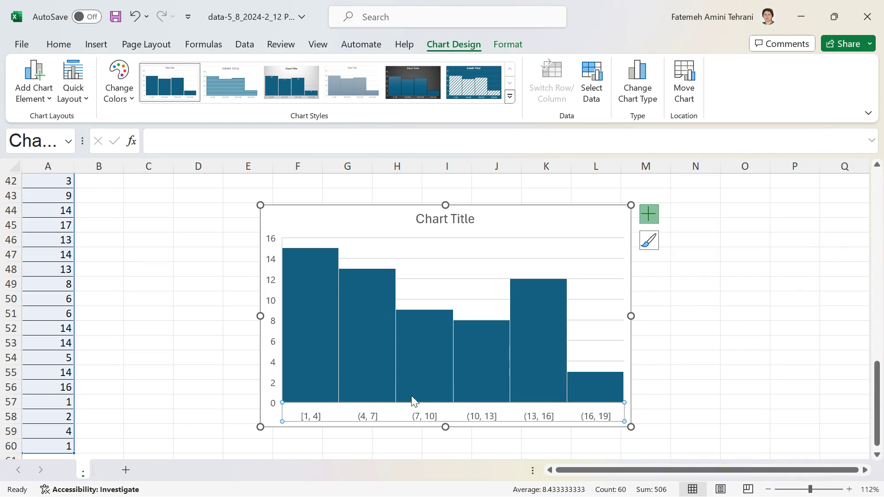
Delete the histogram chart and look over the column A values.
mouse_move(318, 378)
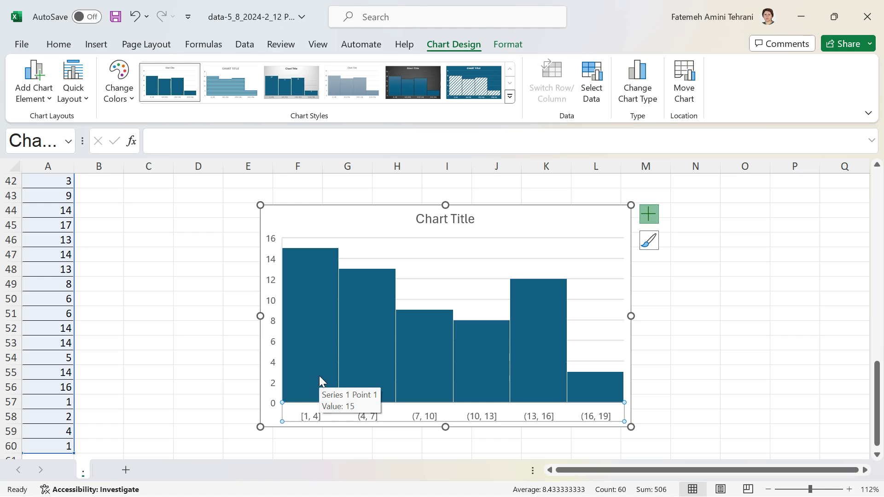
left_click(368, 206)
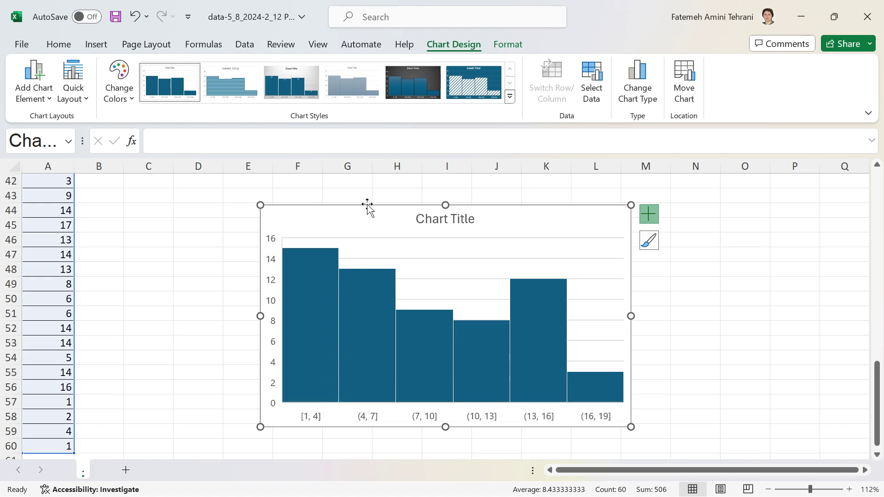
key("Delete")
scroll(212, 318, "up", 1)
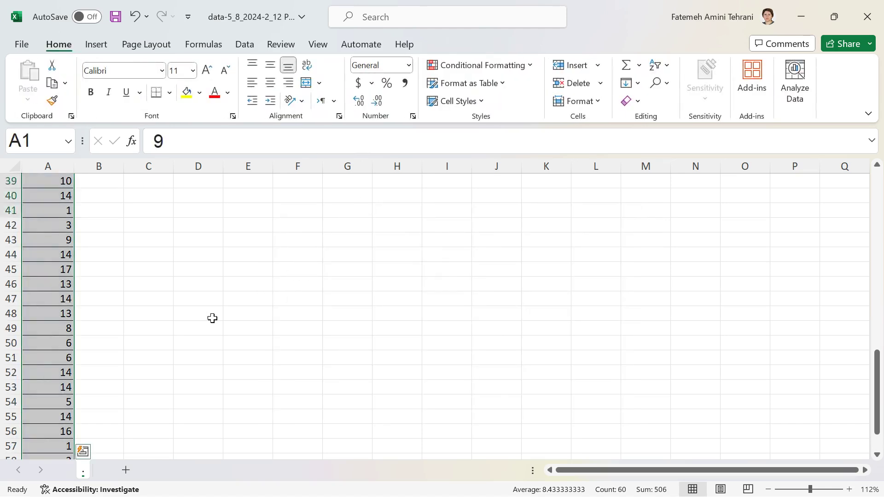
scroll(212, 318, "up", 13)
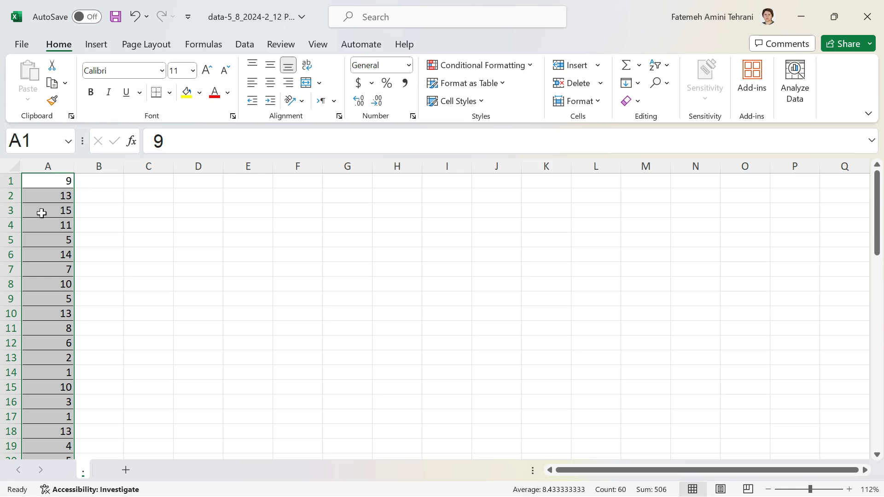
scroll(40, 211, "down", 9)
scroll(69, 374, "up", 9)
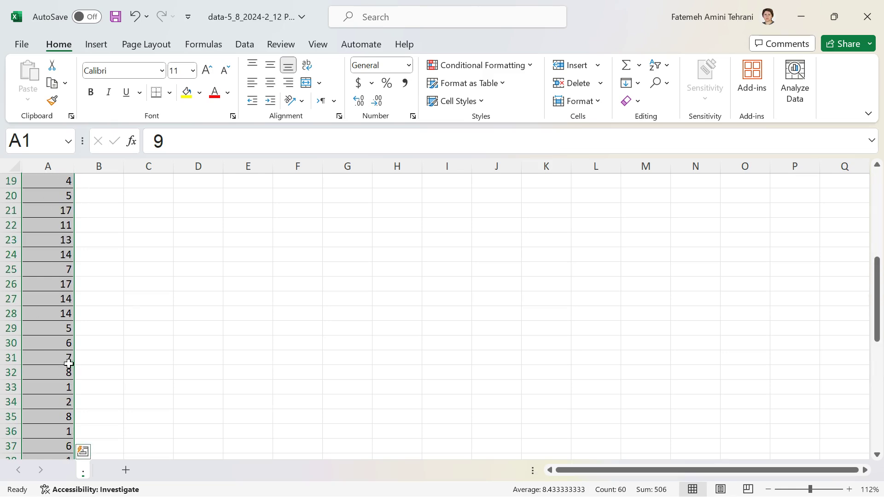
Convert the range $A$1:$A$60 into a table.
left_click(97, 45)
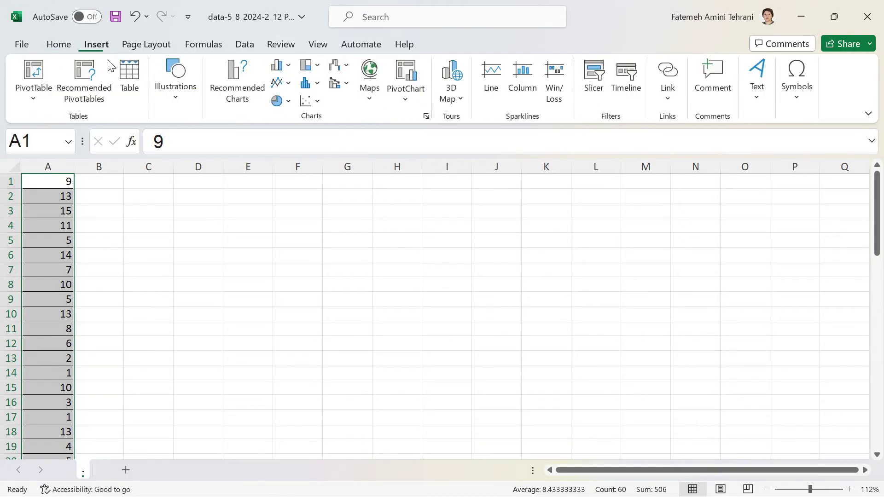
left_click(127, 76)
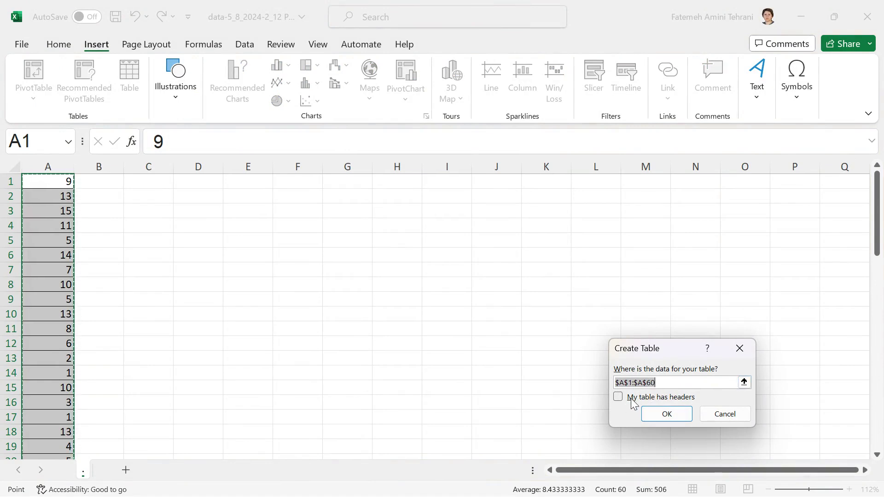
left_click(666, 414)
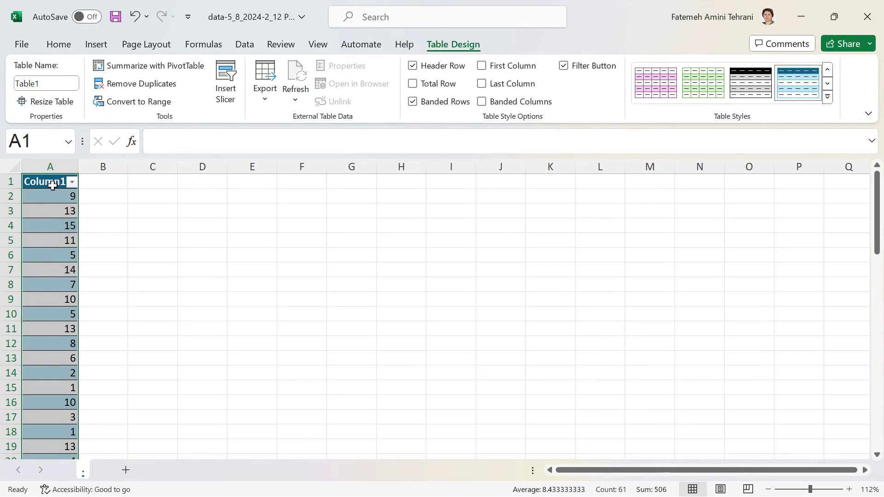
Create a PivotTable on a new worksheet with Column1 in both Rows and Values.
left_click(164, 68)
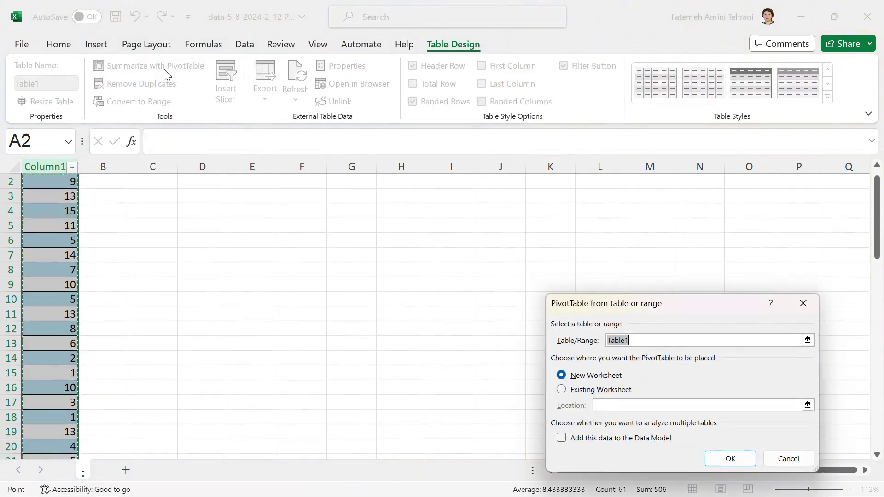
left_click_drag(642, 310, 513, 237)
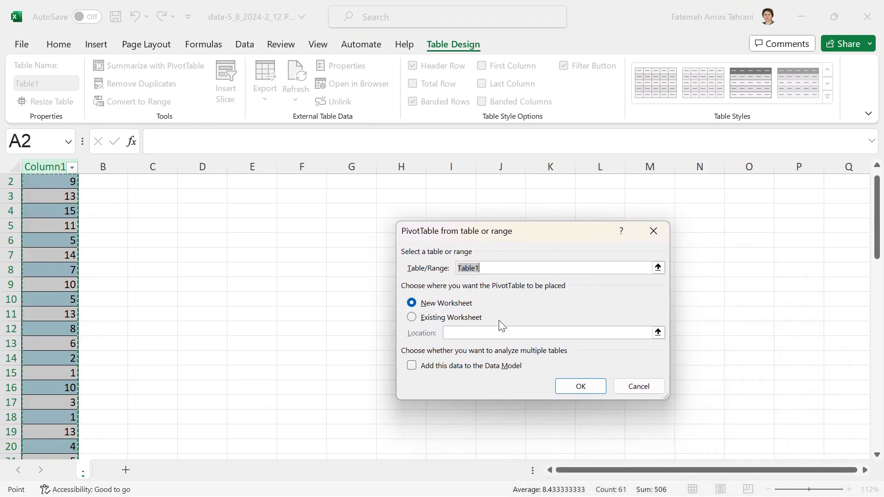
left_click(582, 390)
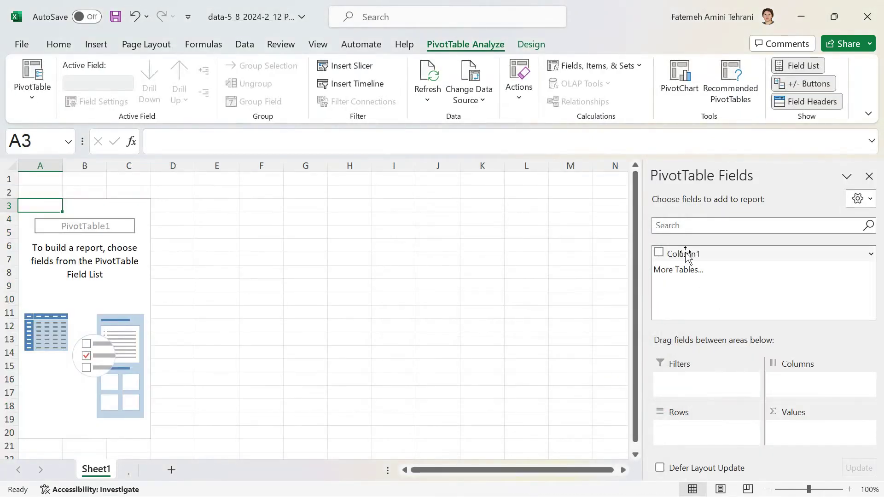
left_click_drag(686, 254, 688, 428)
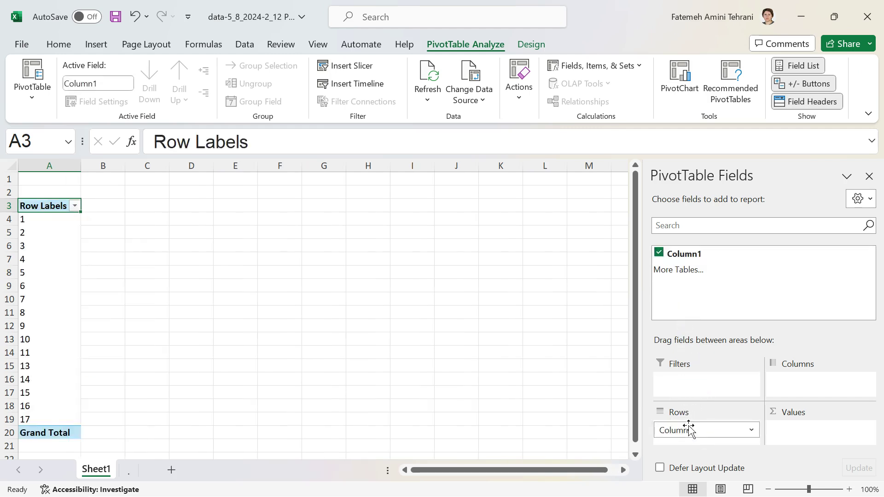
left_click_drag(680, 258, 800, 432)
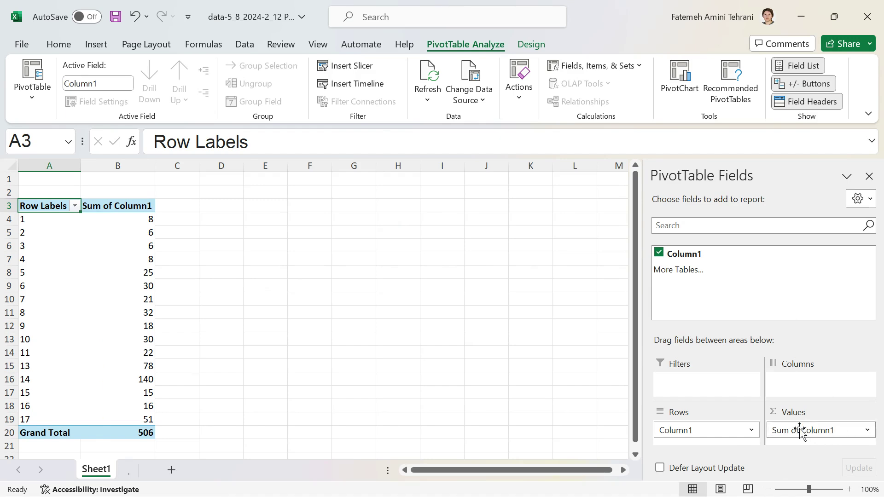
Change the Column1 value field to summarize by Count instead of Sum.
left_click(867, 431)
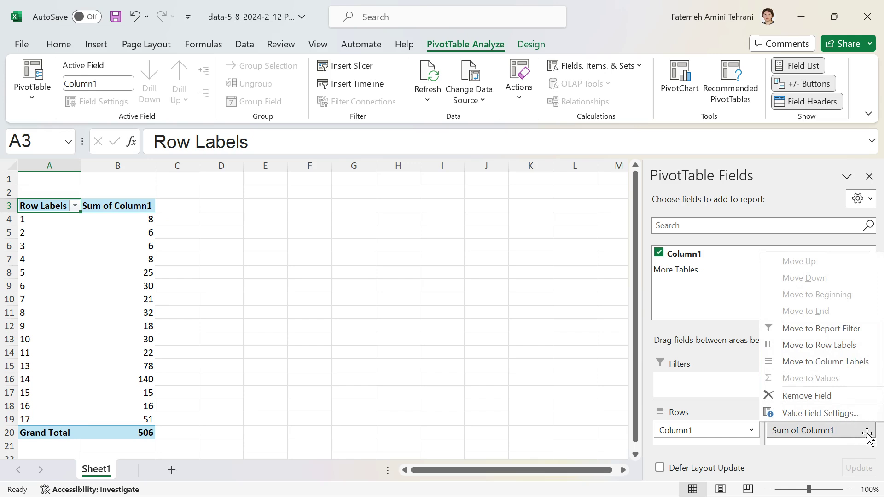
left_click(810, 412)
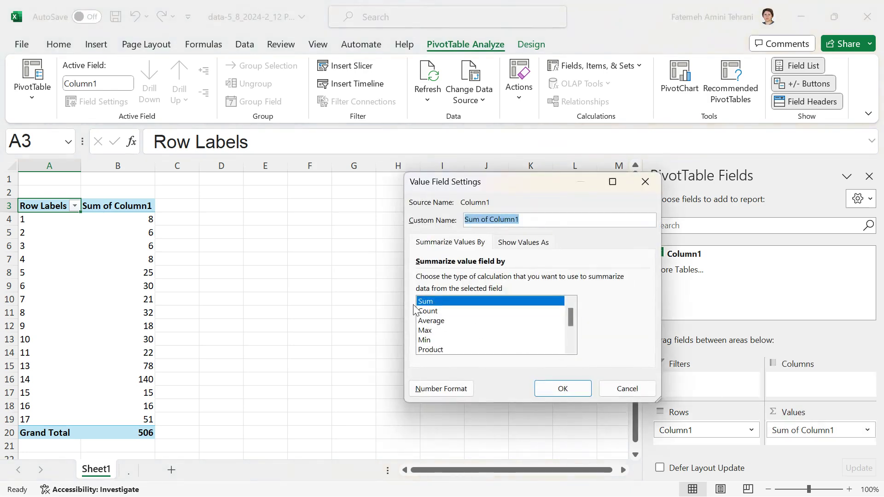
left_click(427, 311)
left_click(539, 386)
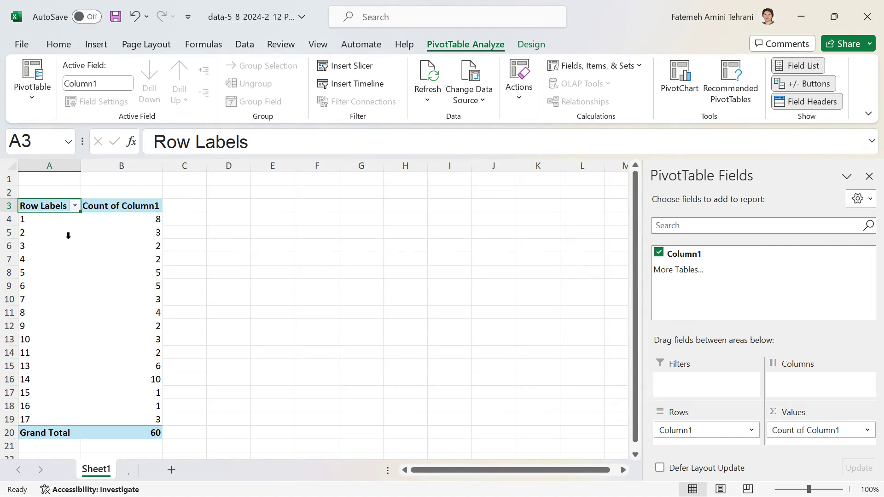
Group the pivot's row values by 3, giving classes 1-3 through 16-18.
right_click(26, 220)
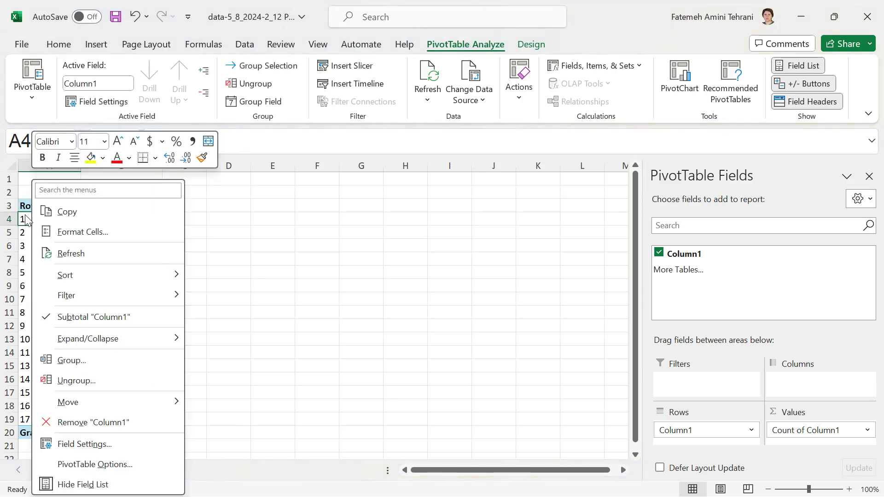
left_click(68, 361)
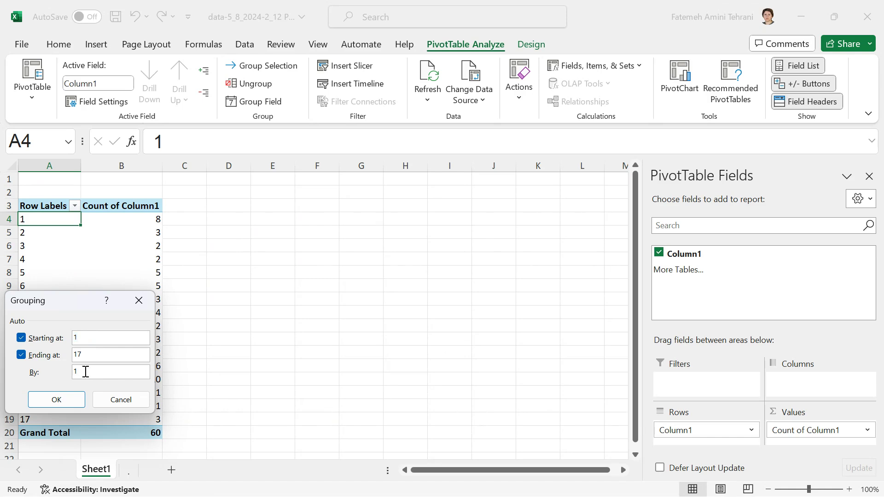
left_click(86, 372)
key("BackSpace")
left_click(35, 397)
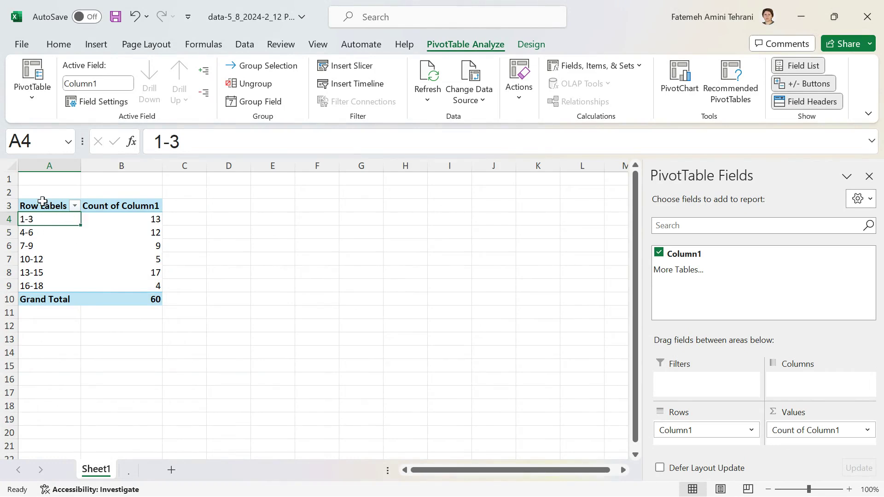
left_click(30, 192)
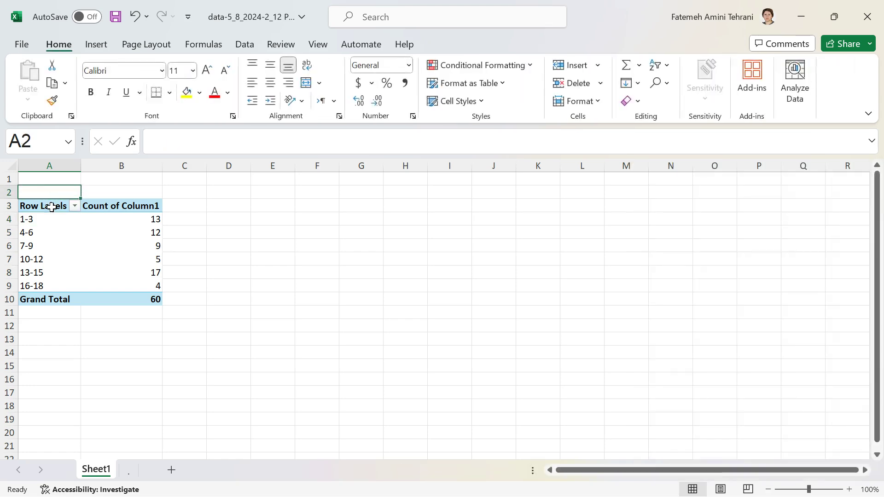
Rename the pivot headers to 'Classes' and 'Frequency', then select the whole frequency table.
left_click(51, 208)
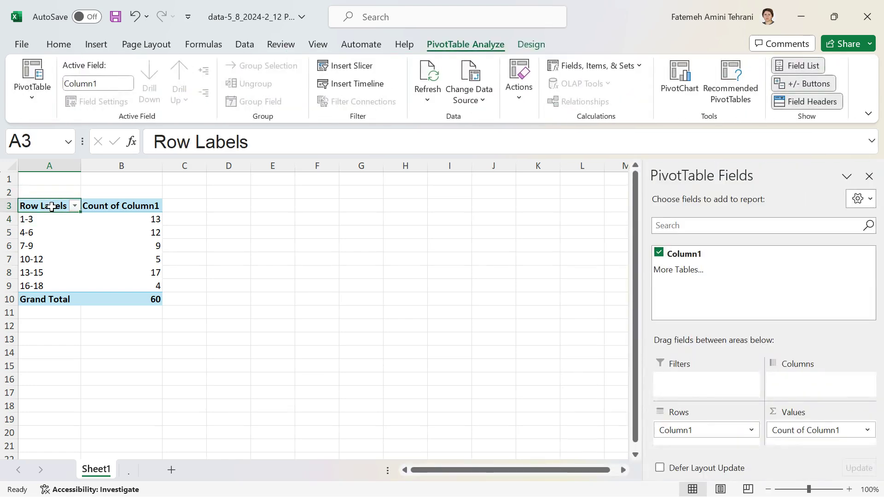
type("Cl")
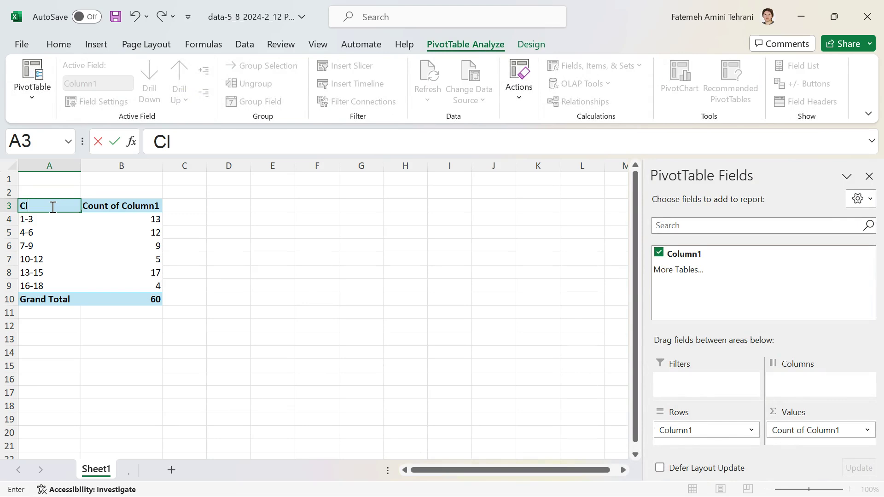
type("asses")
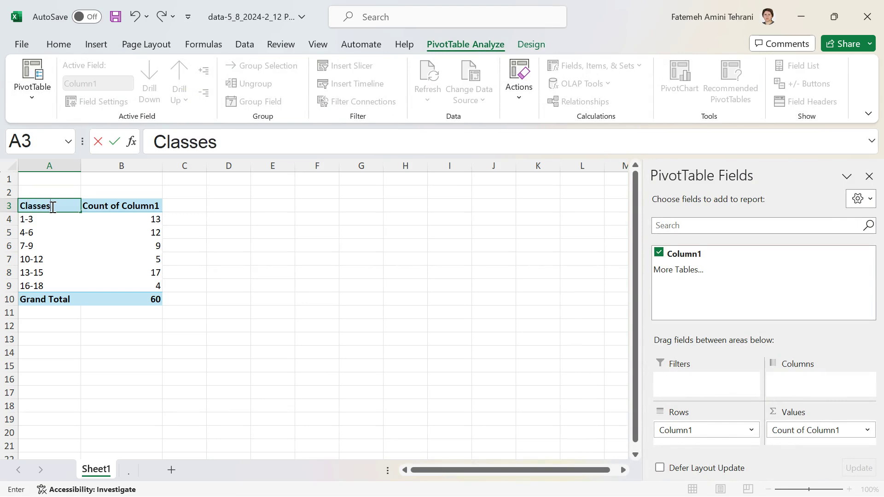
left_click(117, 208)
type("Freq")
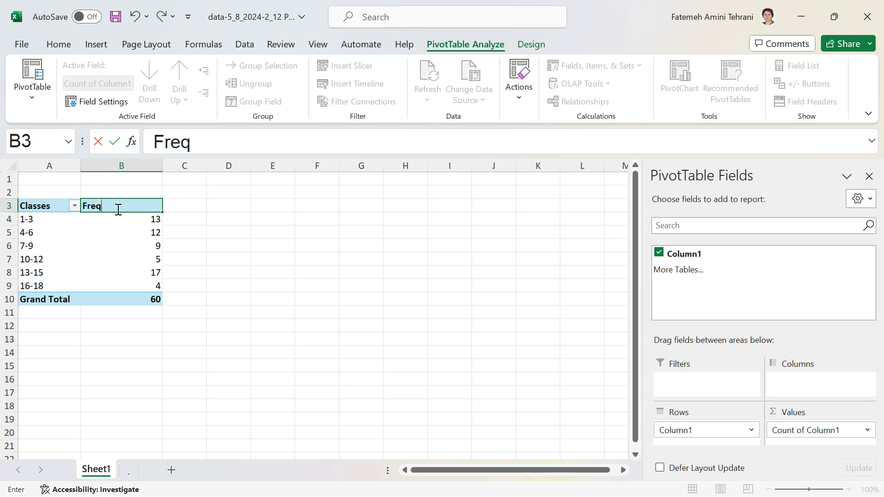
type("uency")
left_click(259, 230)
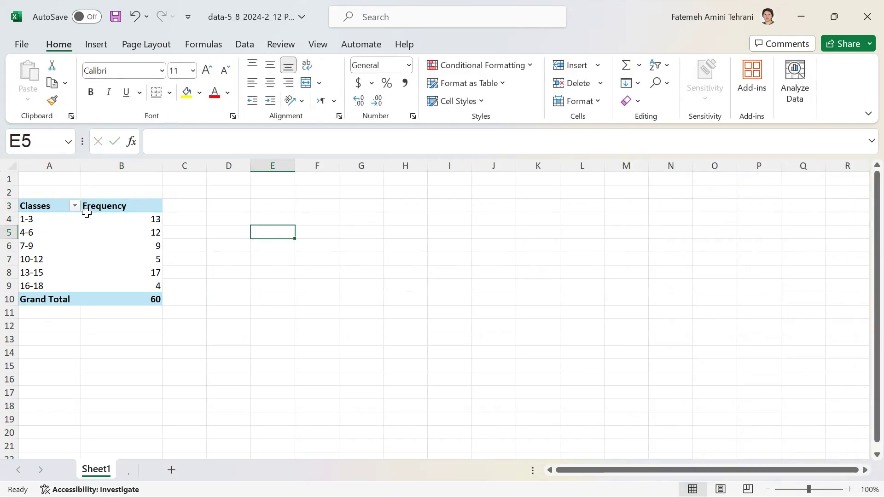
left_click_drag(31, 194, 133, 295)
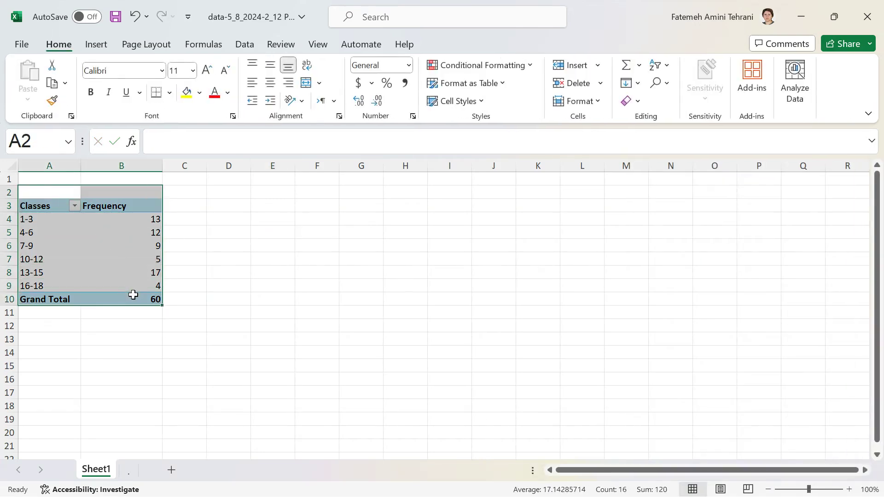
Insert a Clustered Column PivotChart of the frequency table and hide its field list.
left_click(103, 47)
left_click(236, 90)
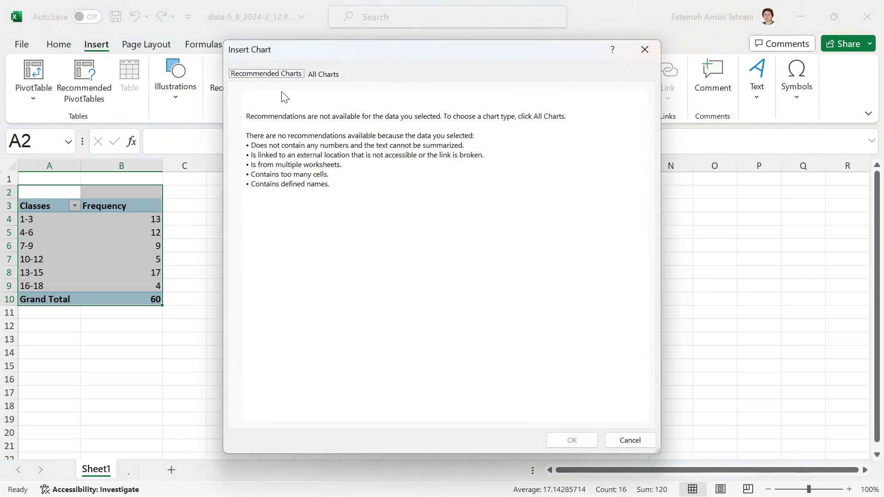
left_click(318, 75)
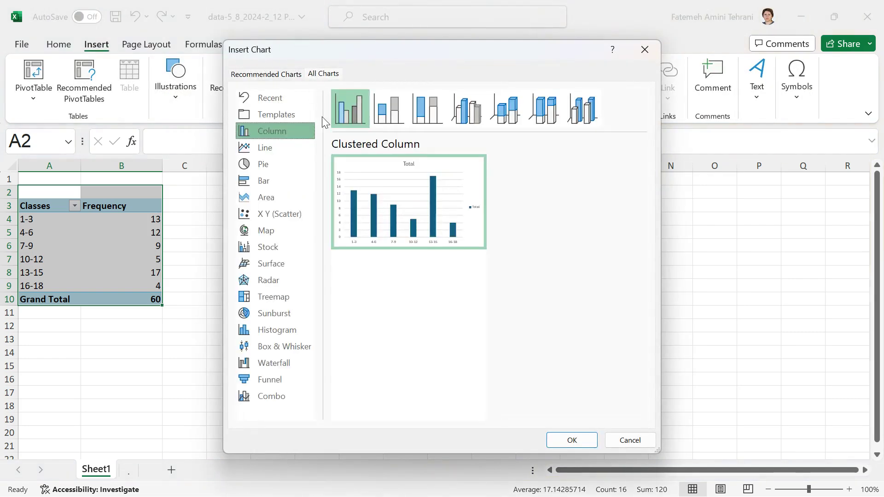
left_click(583, 442)
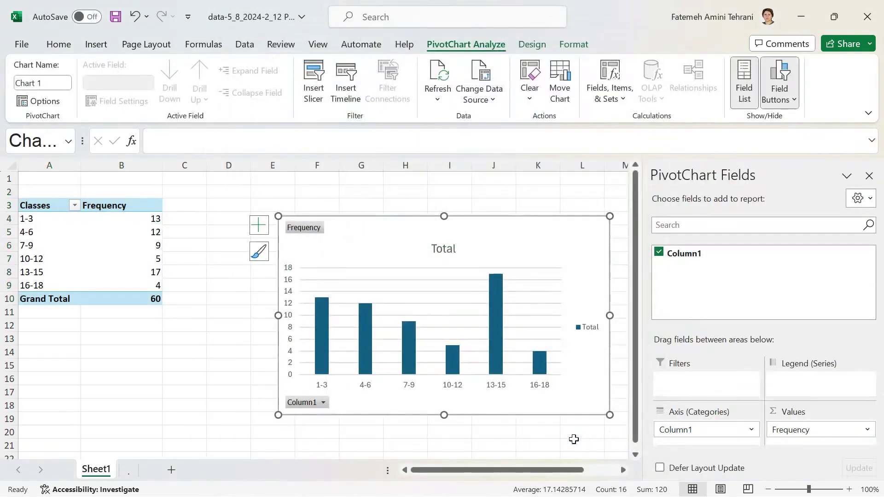
left_click(870, 176)
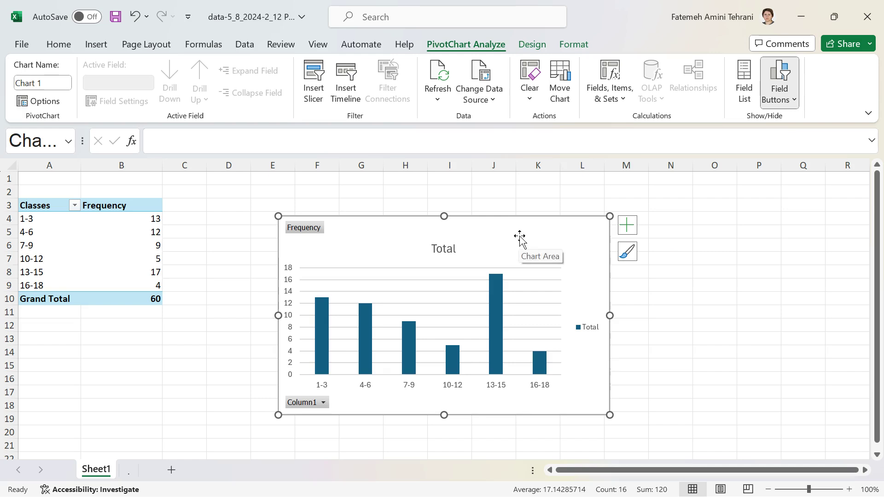
left_click(532, 45)
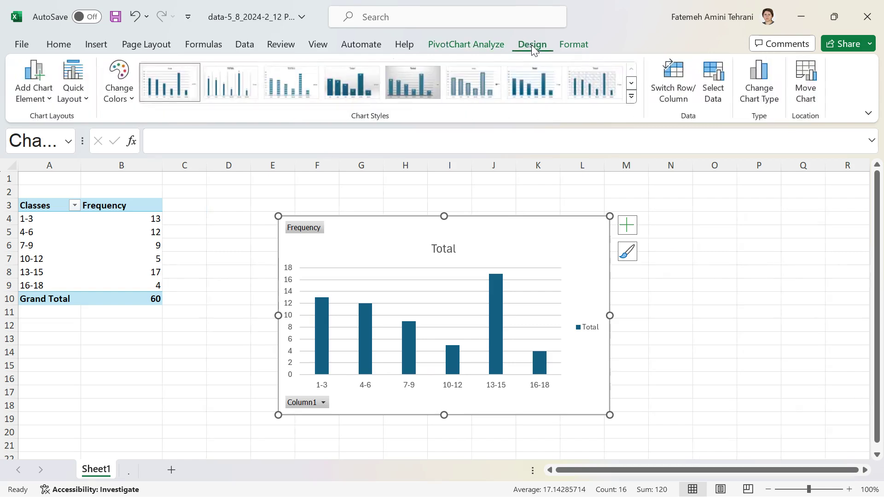
Apply the gap-free Quick Layout with axis titles, enlarge the chart, and return to the data sheet.
left_click(64, 97)
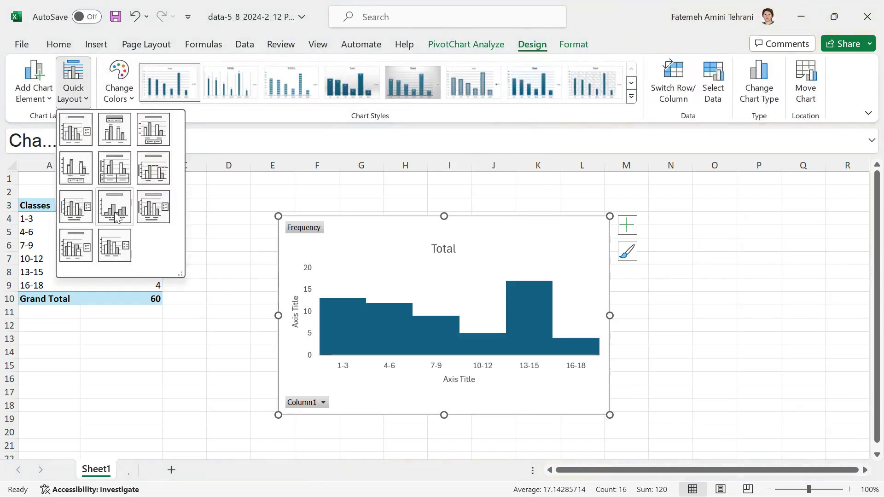
key("Escape")
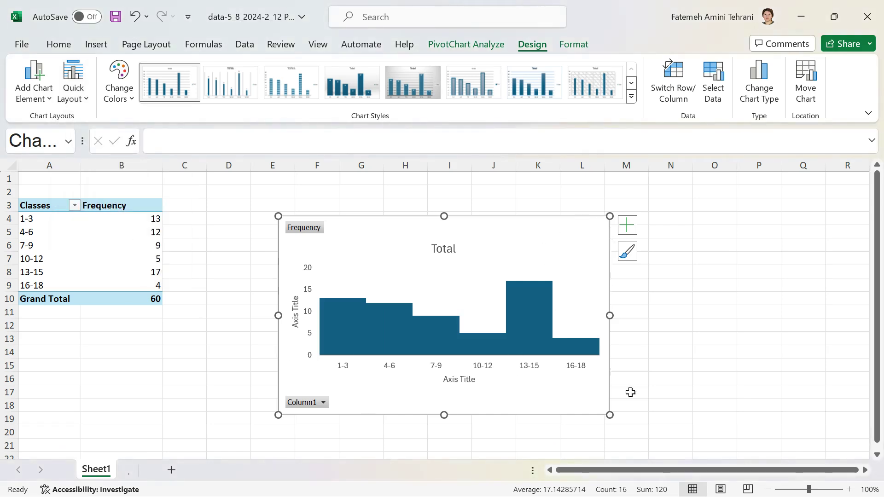
left_click_drag(610, 415, 625, 433)
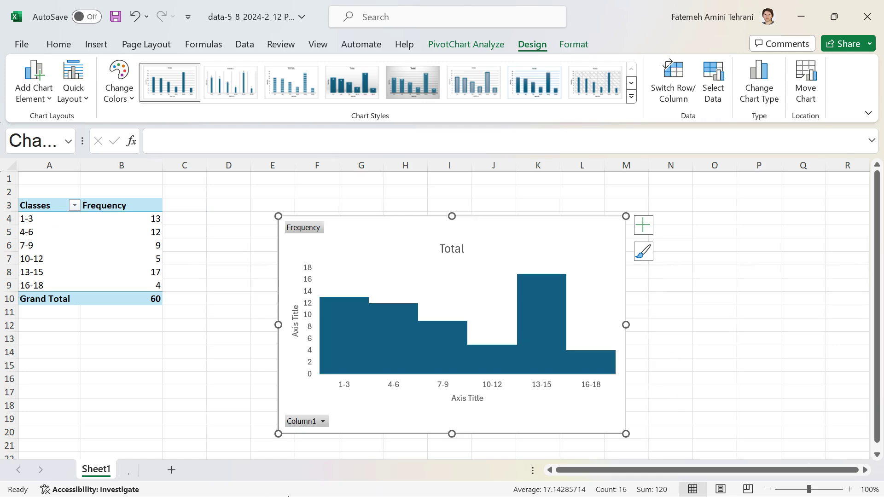
left_click(132, 473)
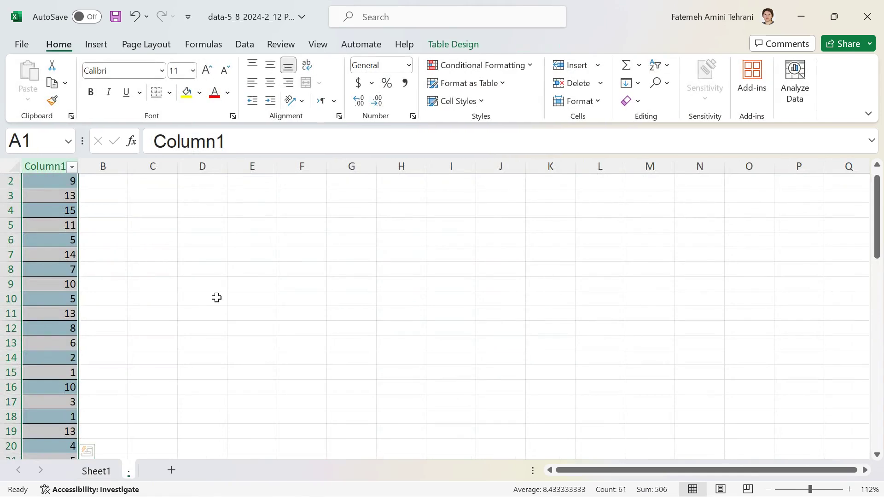
Confirm the Analysis ToolPak is ticked under Excel Options > Add-ins > Manage Excel Add-ins.
scroll(217, 297, "up", 1)
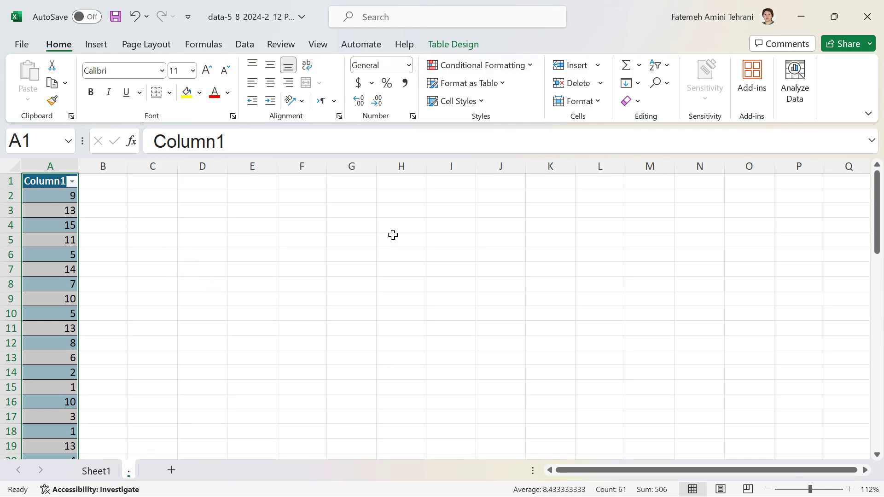
left_click(245, 44)
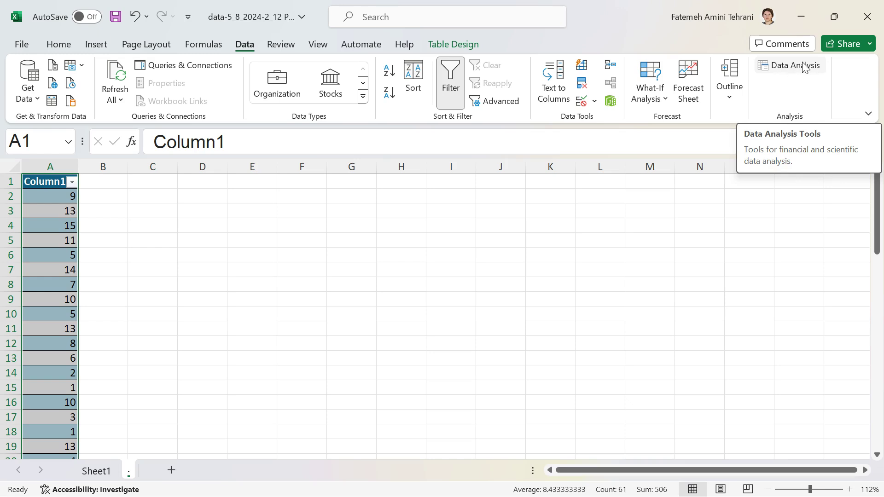
left_click(21, 44)
left_click(36, 466)
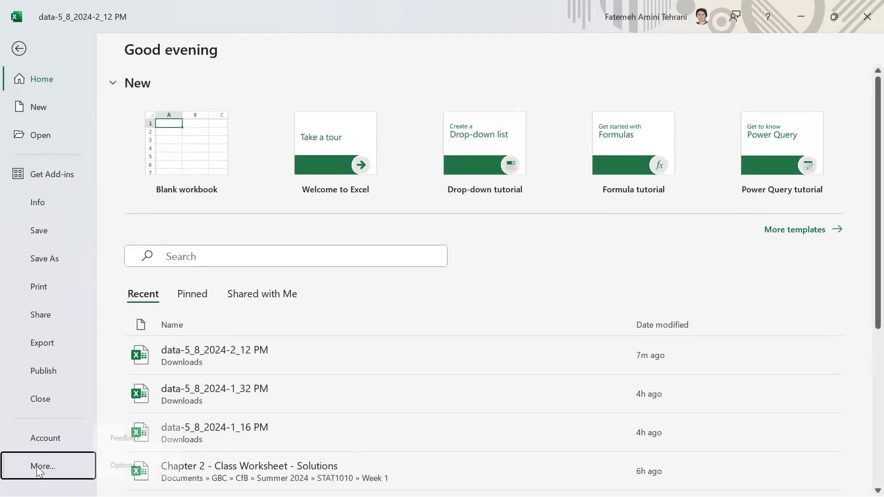
left_click(133, 465)
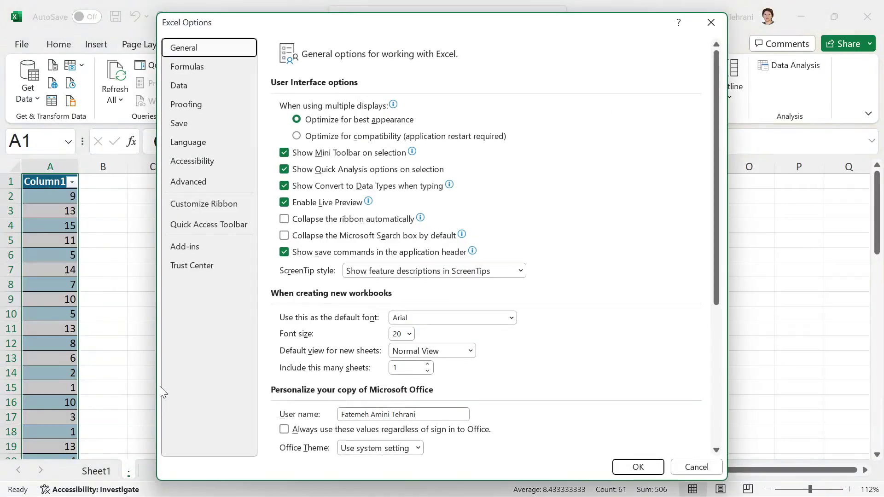
scroll(528, 320, "down", 2)
scroll(528, 320, "down", 5)
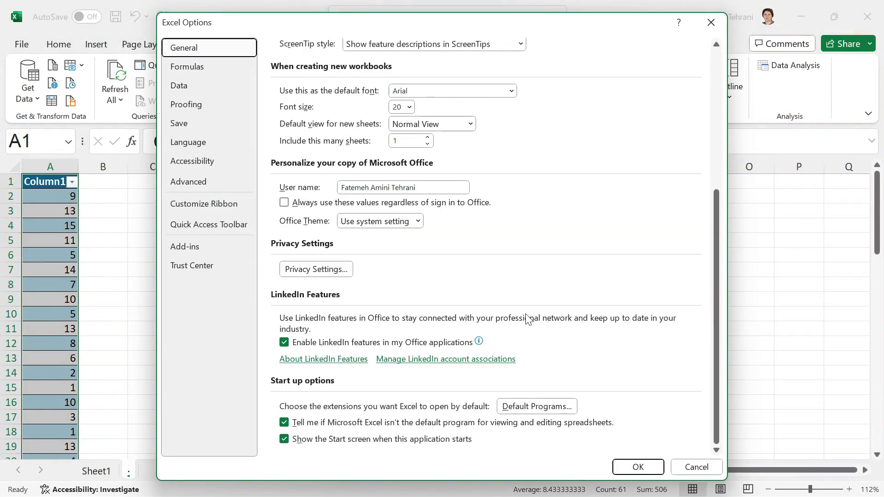
left_click(187, 248)
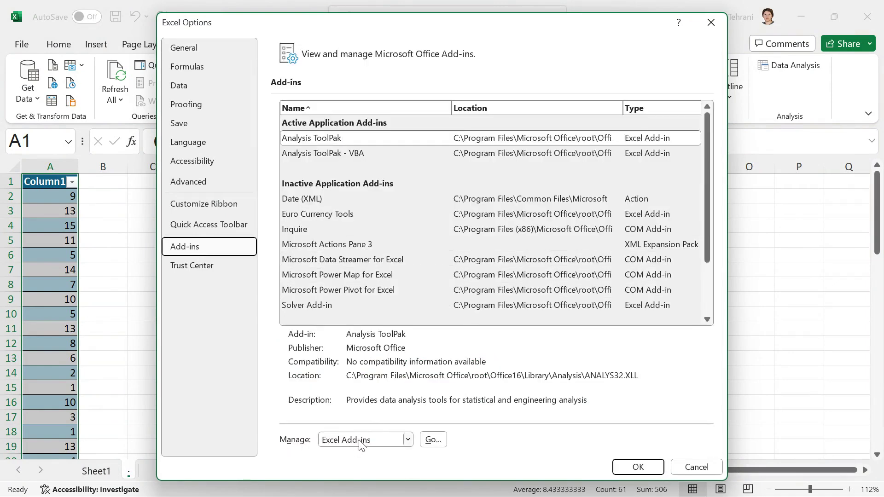
left_click(431, 441)
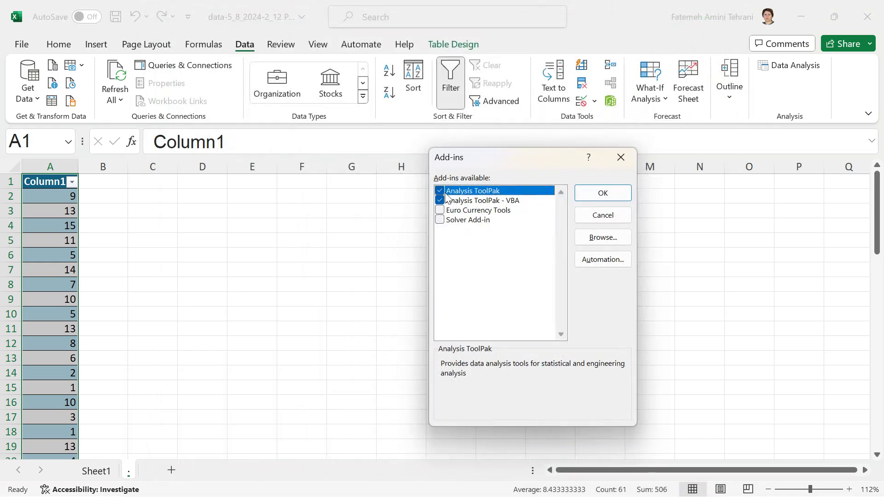
left_click(621, 158)
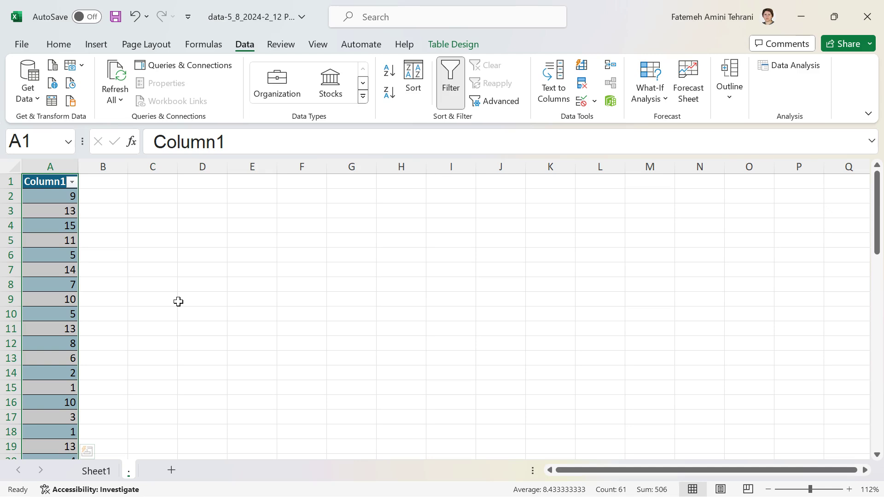
Label C2 'Max' and enter =MAX(Table1[Column1]) in D2, returning 17.
left_click(133, 196)
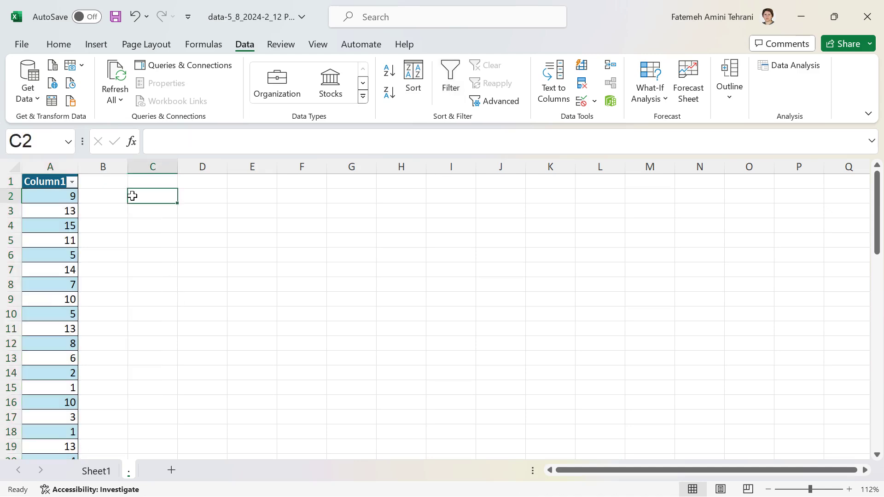
type("Max")
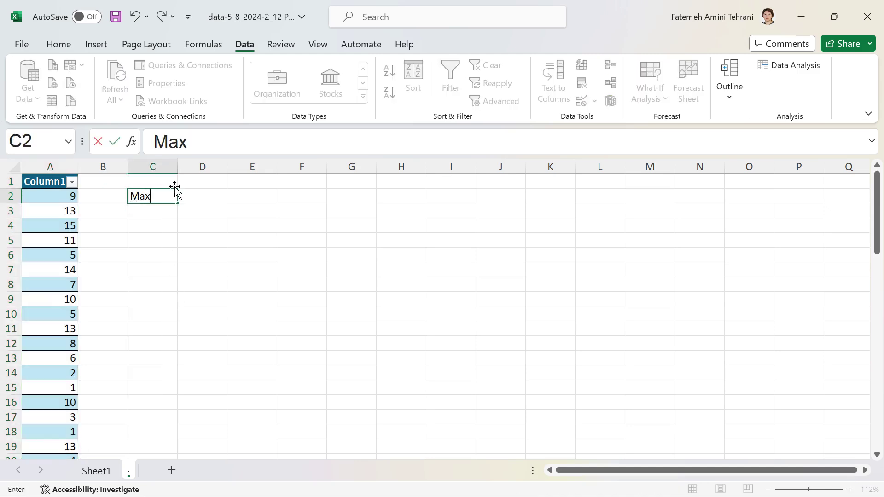
left_click(203, 197)
type("=m")
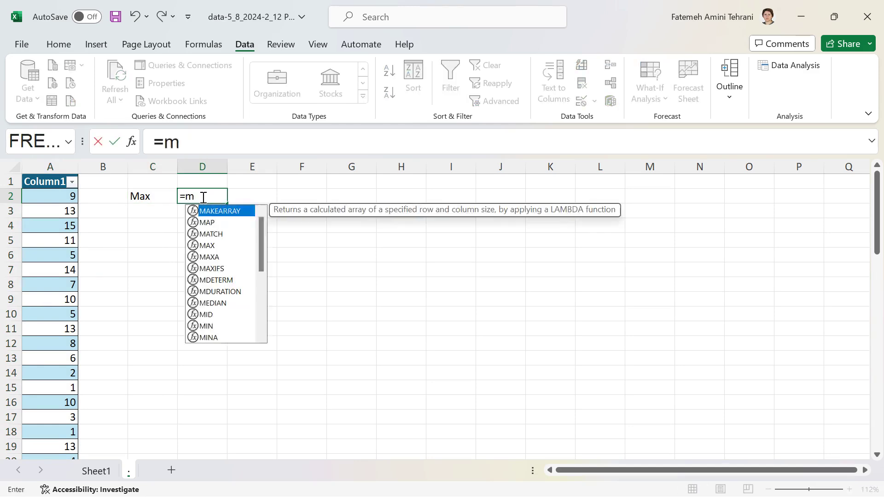
type("ax(")
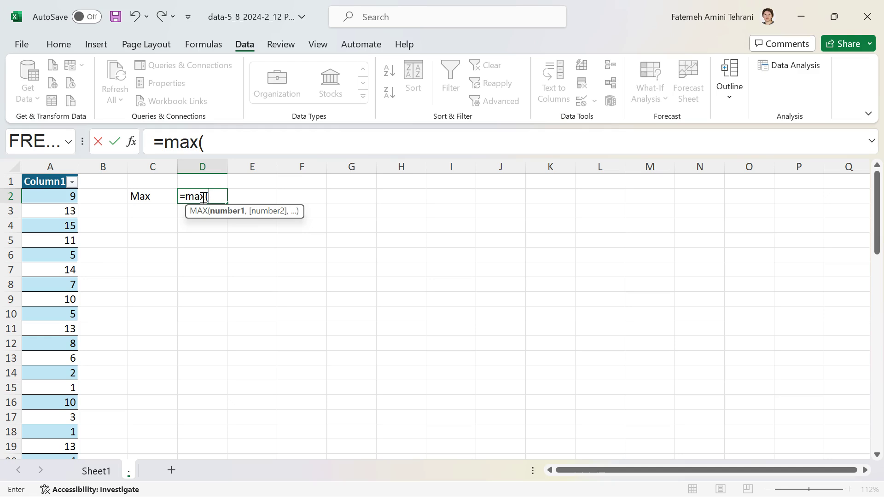
left_click(61, 201)
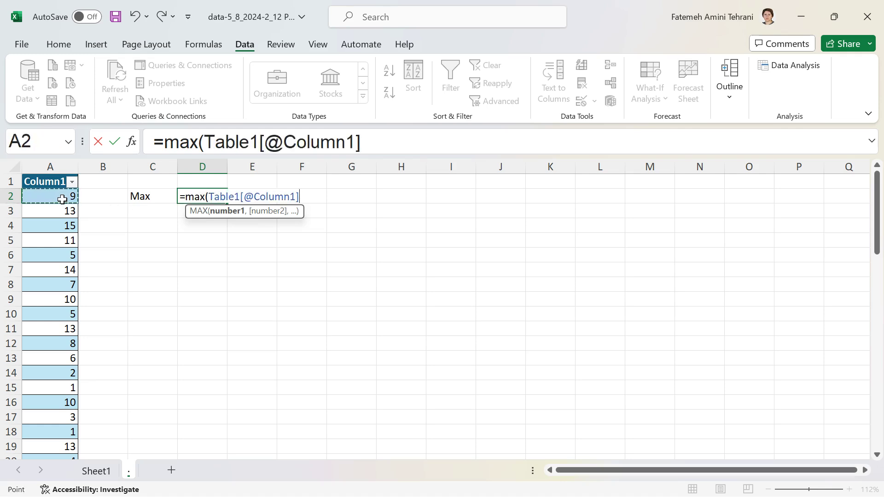
key("ctrl+shift+Down")
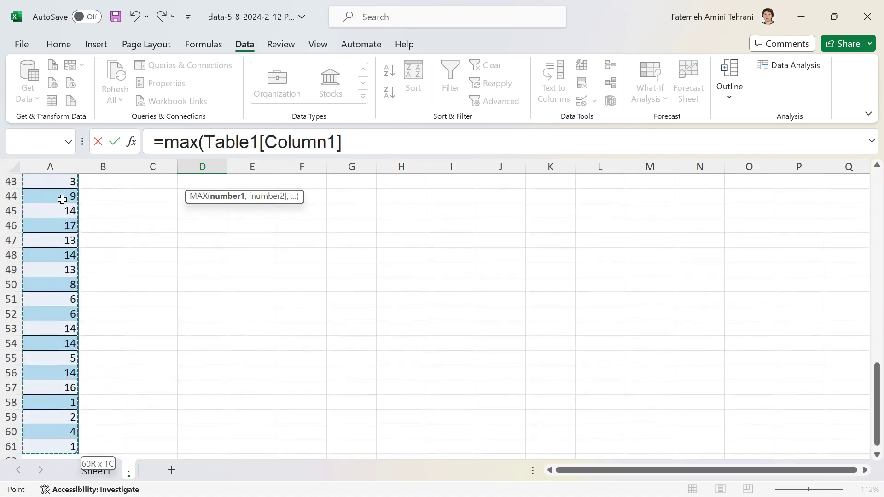
left_click(364, 147)
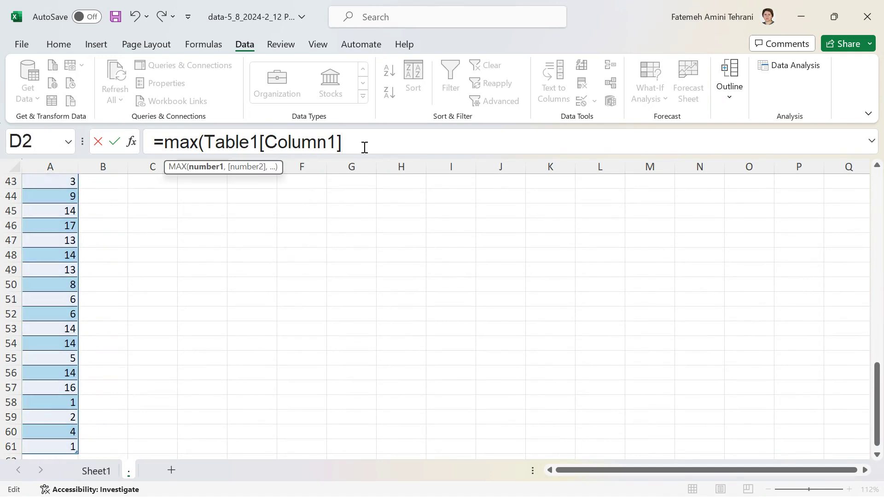
type(")")
key("Return")
scroll(300, 301, "up", 1)
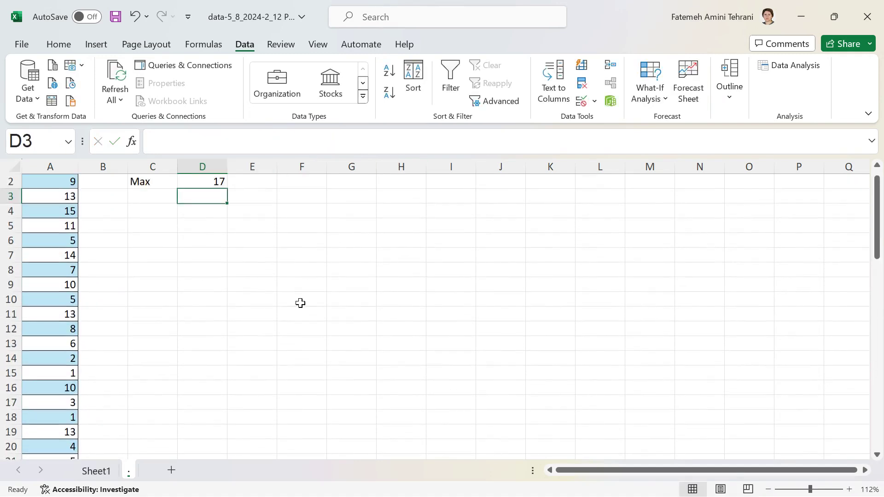
Label C3 'Min' and enter =MIN(Table1[Column1]) in D3, returning 1.
left_click(154, 215)
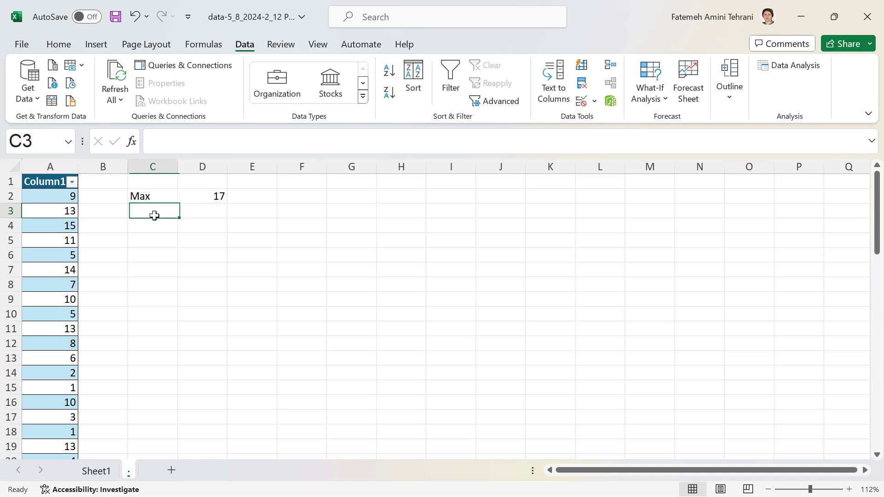
type("Min")
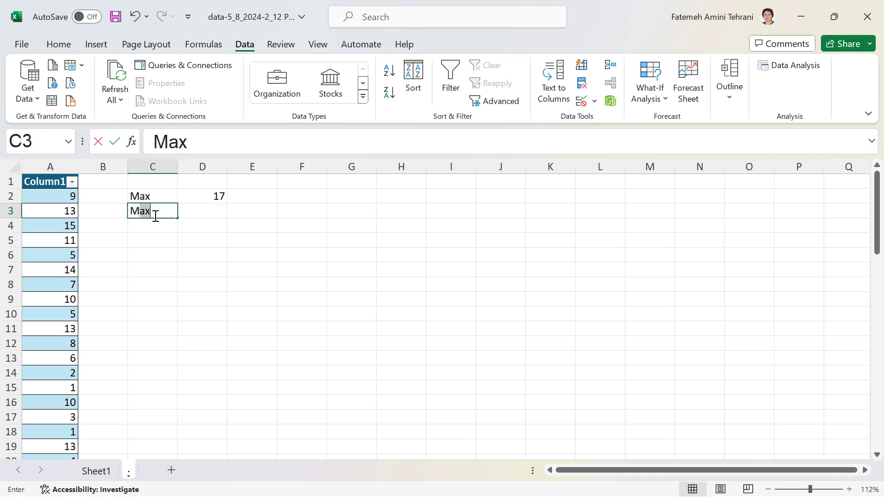
left_click(219, 210)
type("=min")
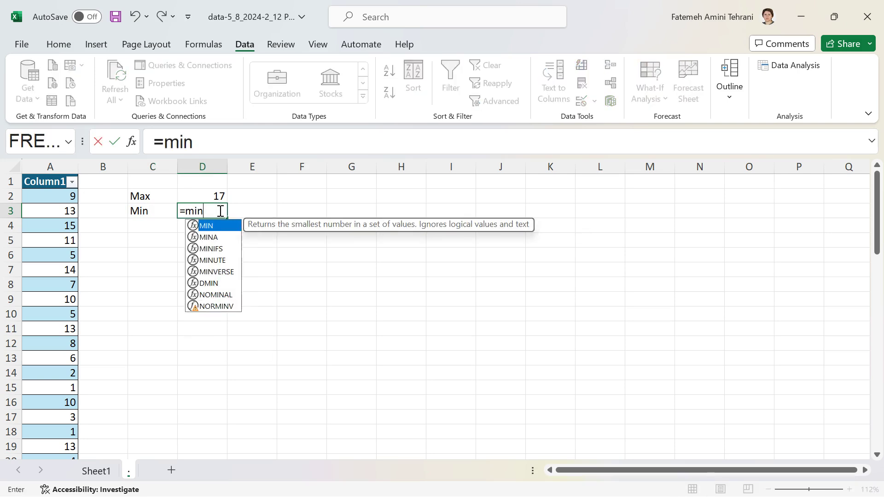
type("(")
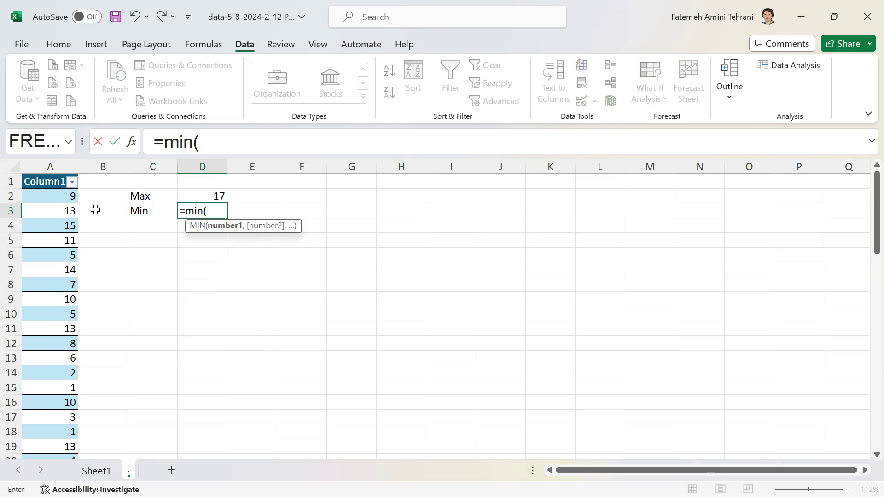
left_click(60, 195)
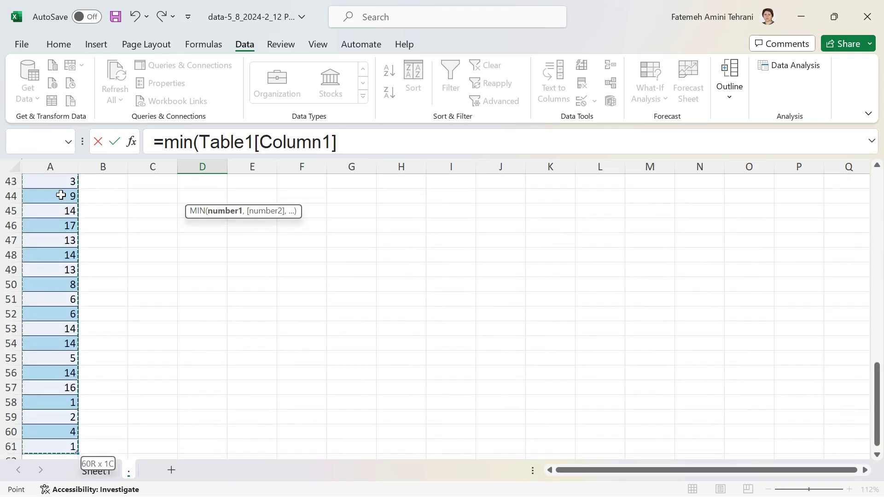
left_click(338, 142)
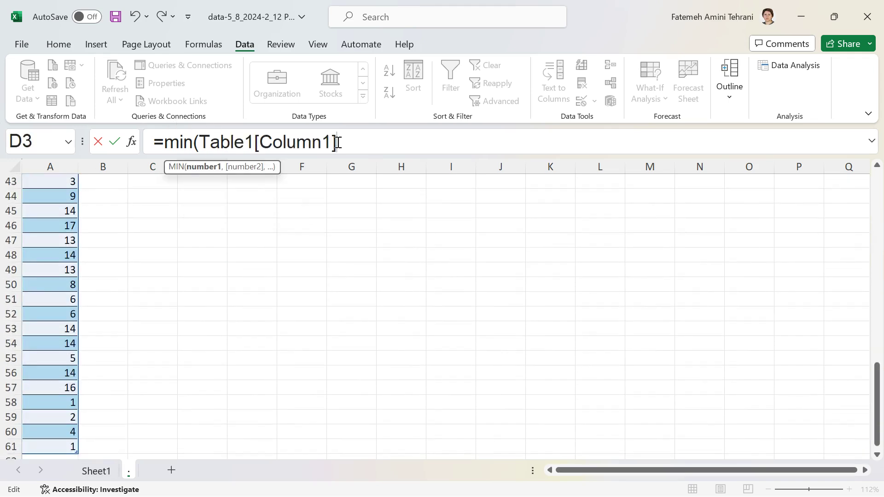
type(")")
key("Return")
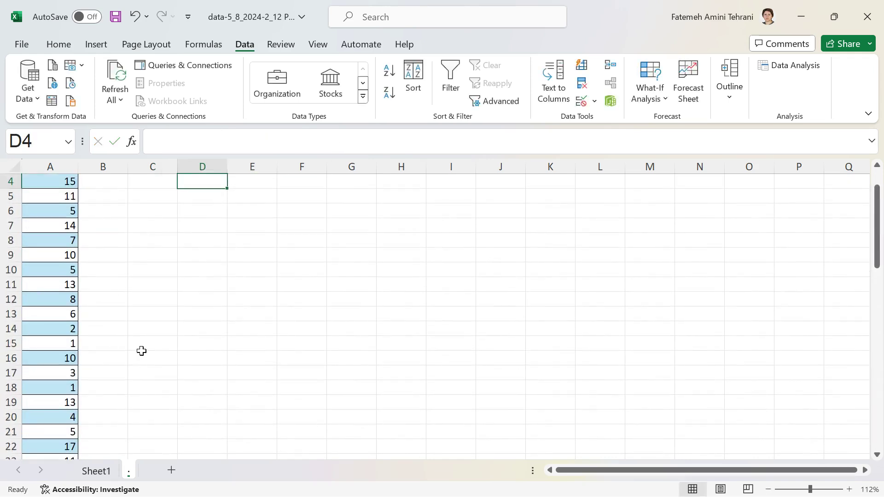
scroll(142, 352, "up", 1)
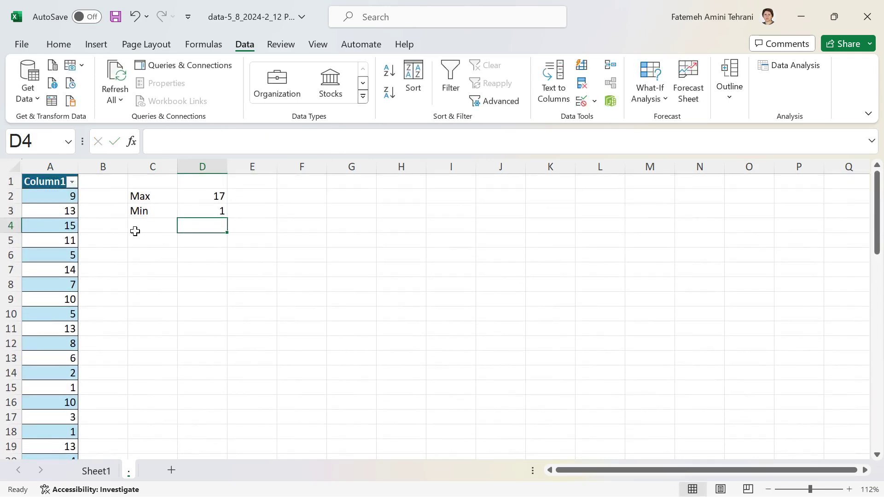
Add a '#ofClasses' label in C4 with 6 classes in D4.
left_click_drag(138, 232, 134, 240)
left_click(161, 221)
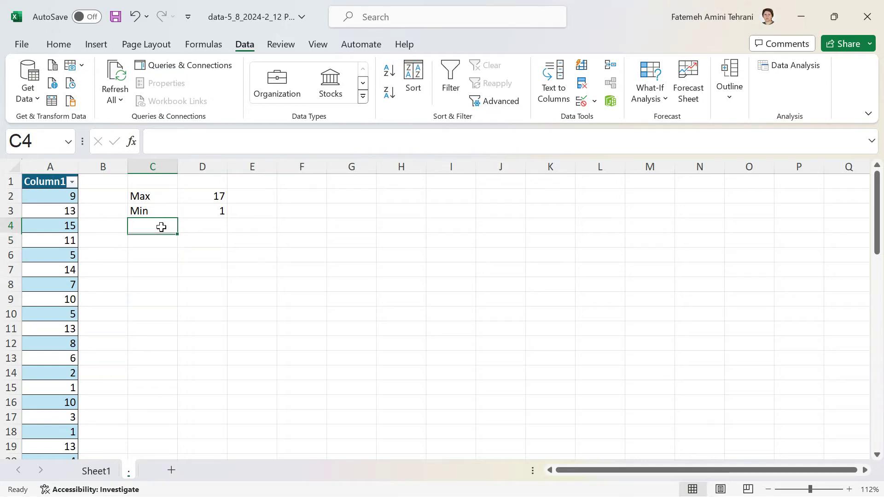
type("#")
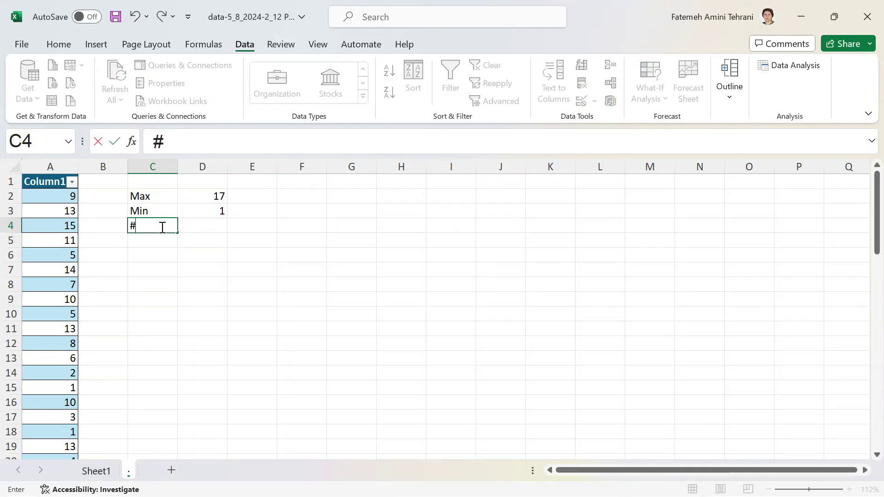
type("ofClasses")
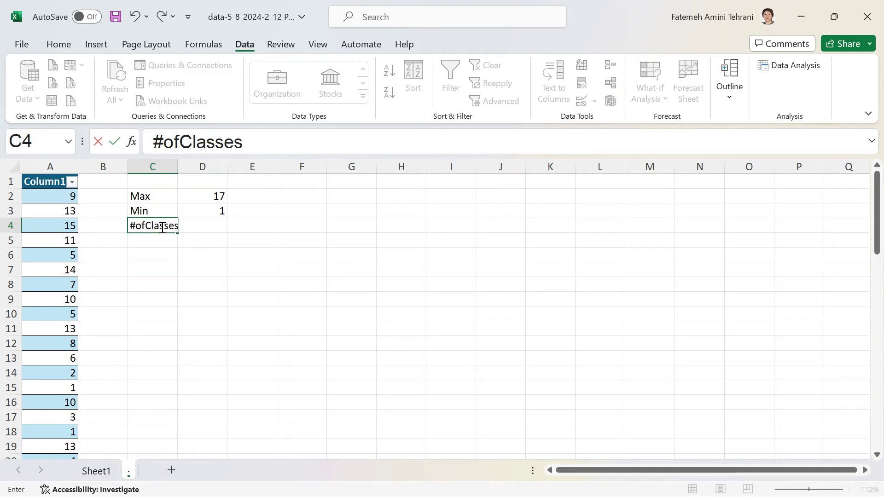
left_click(244, 228)
left_click(208, 230)
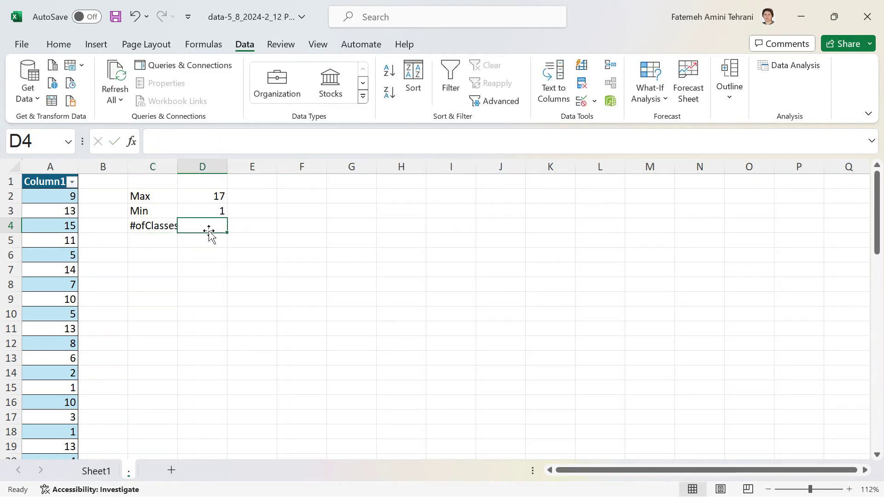
type("6")
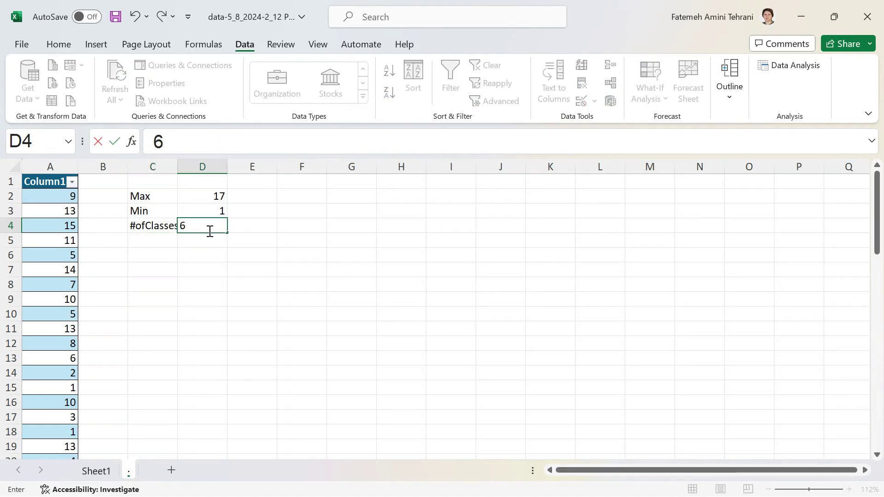
left_click(147, 260)
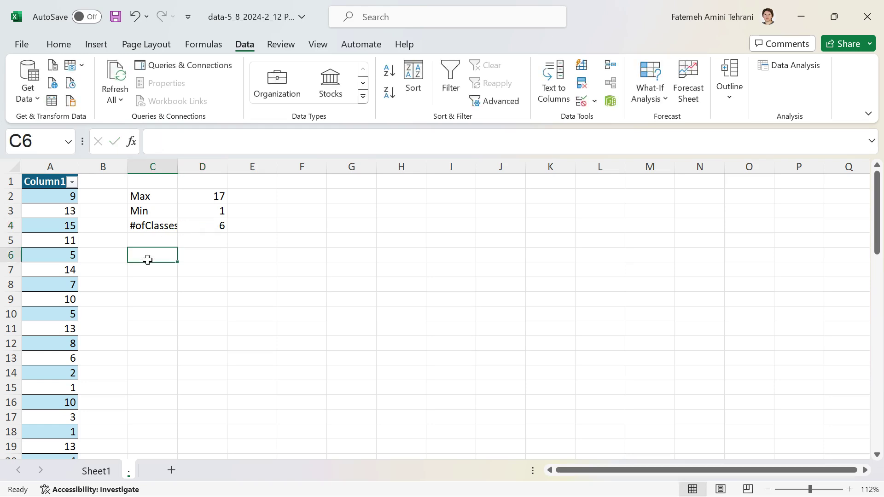
Label C6 'Width', compute (Max-Min)/#ofClasses = 2.66667 in D6, and enter 3 in E6.
type("Width")
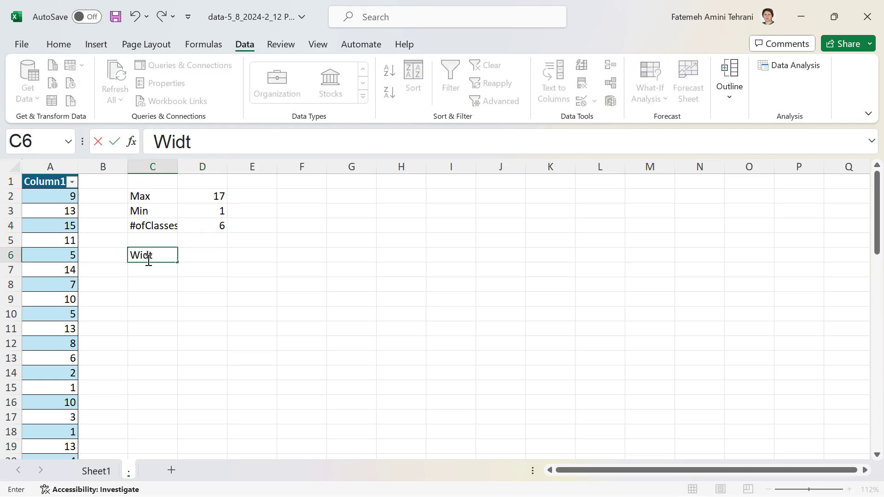
left_click(203, 255)
type("=")
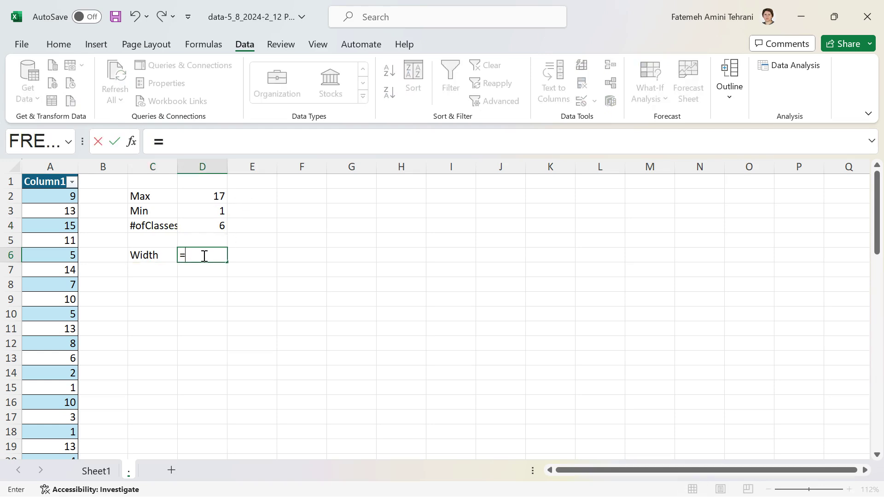
type("(")
left_click(216, 195)
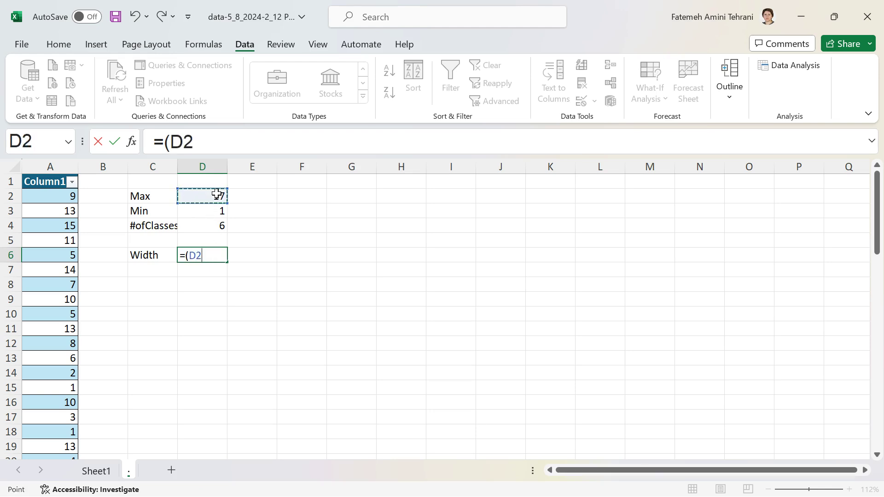
type("-")
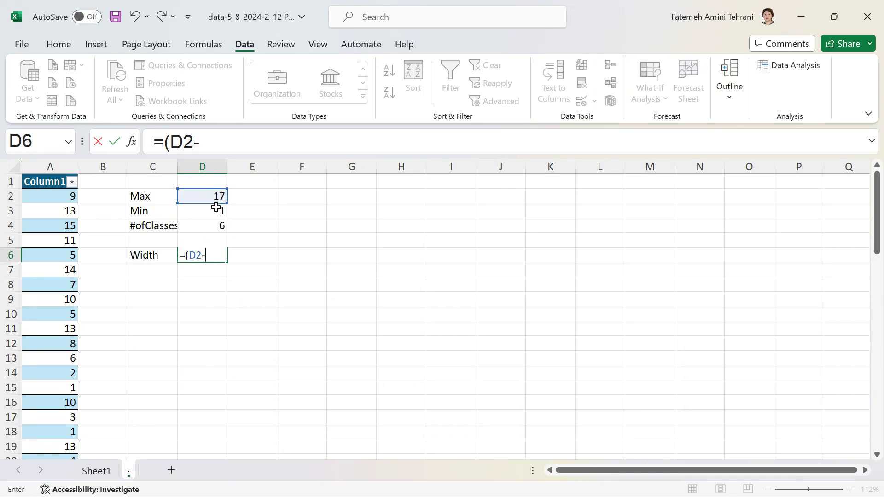
left_click(212, 213)
type(")/")
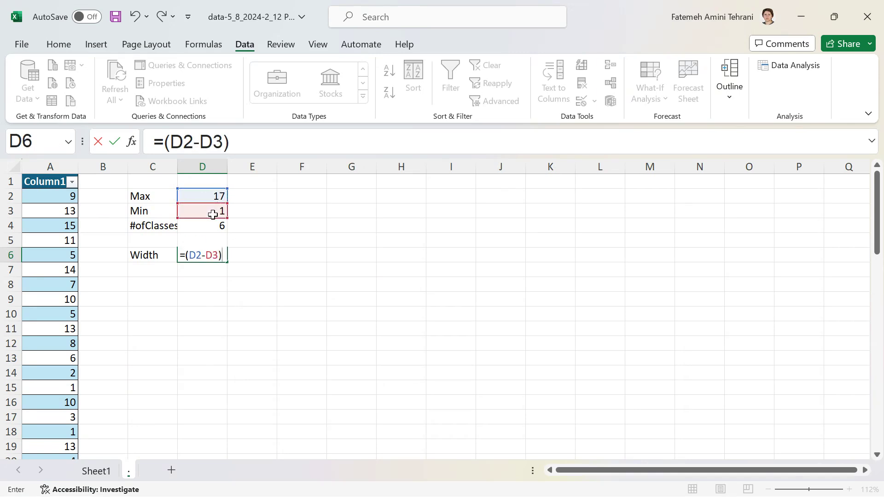
left_click(195, 229)
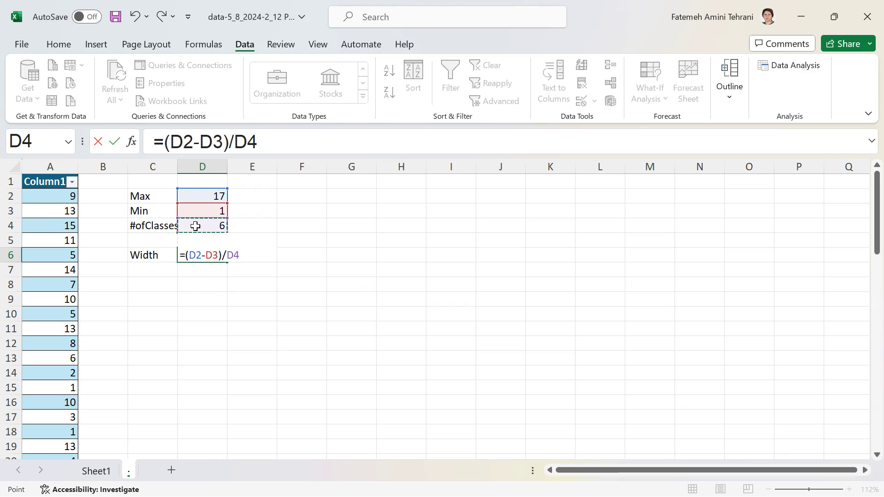
key("Return")
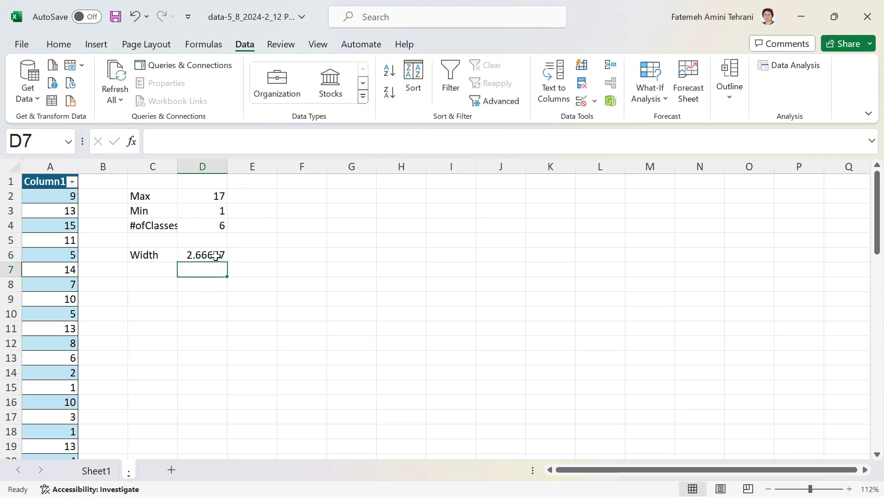
left_click(250, 257)
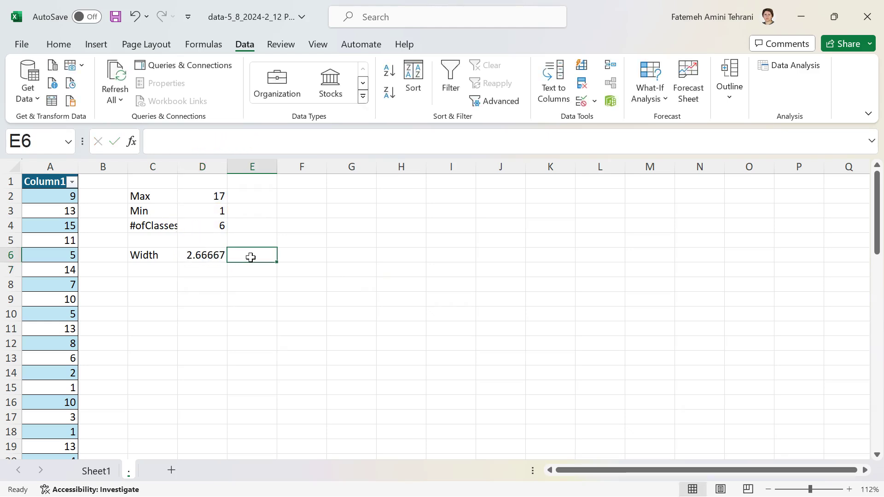
type("3")
key("Return")
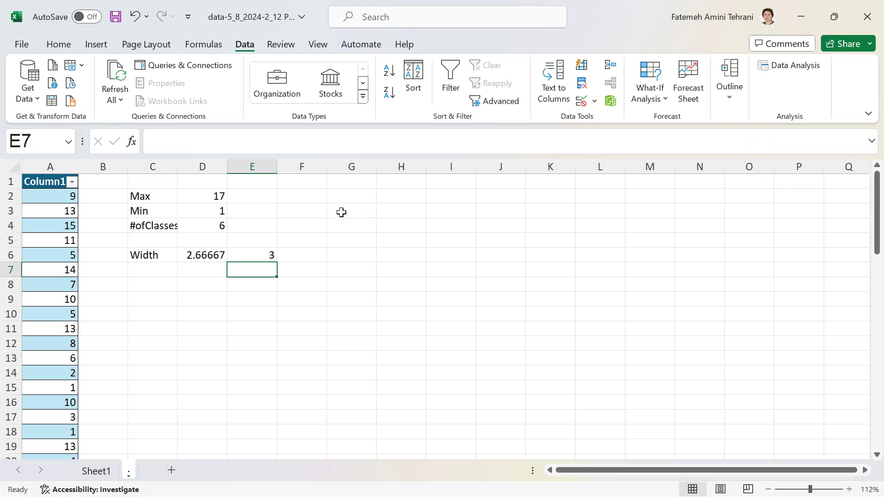
Enter a 'Bins' heading in G2 with limits 3, 6, 9, 12, 15 and 18 below it.
left_click(340, 197)
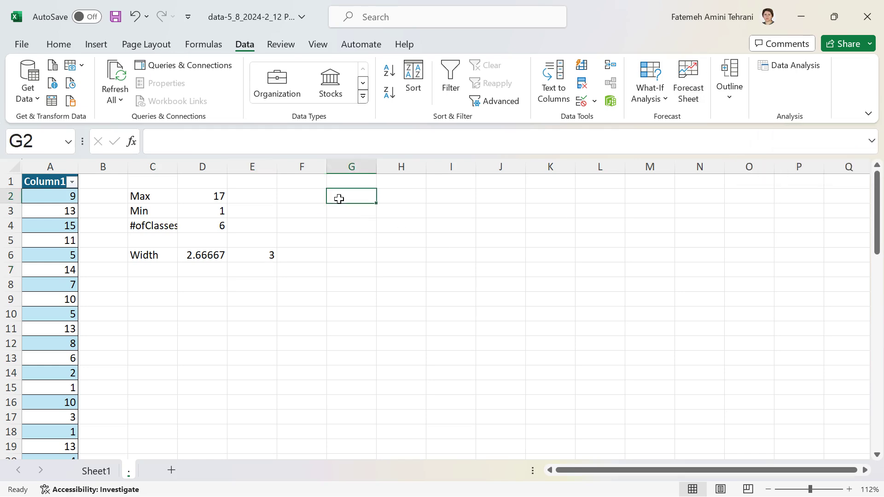
type("Bins")
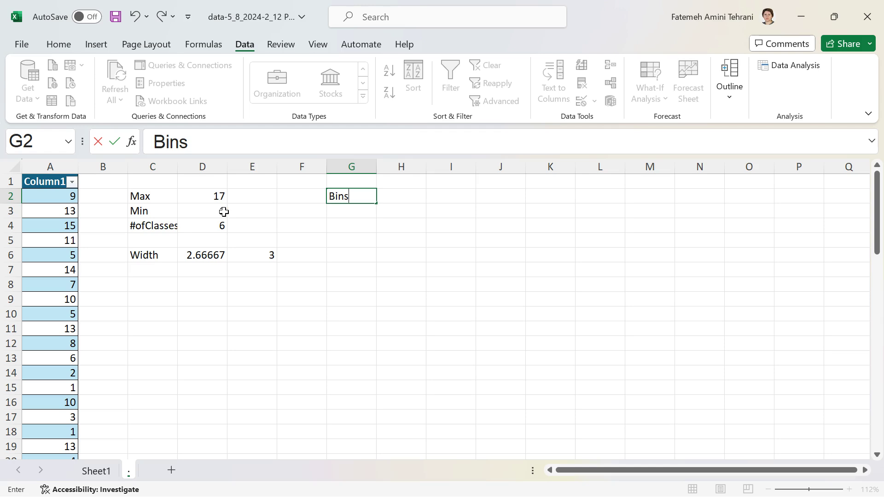
left_click(344, 212)
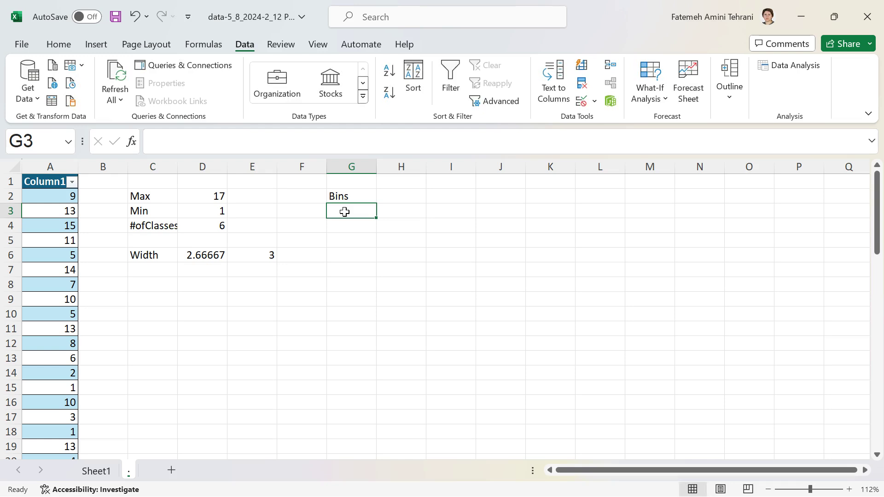
type("3")
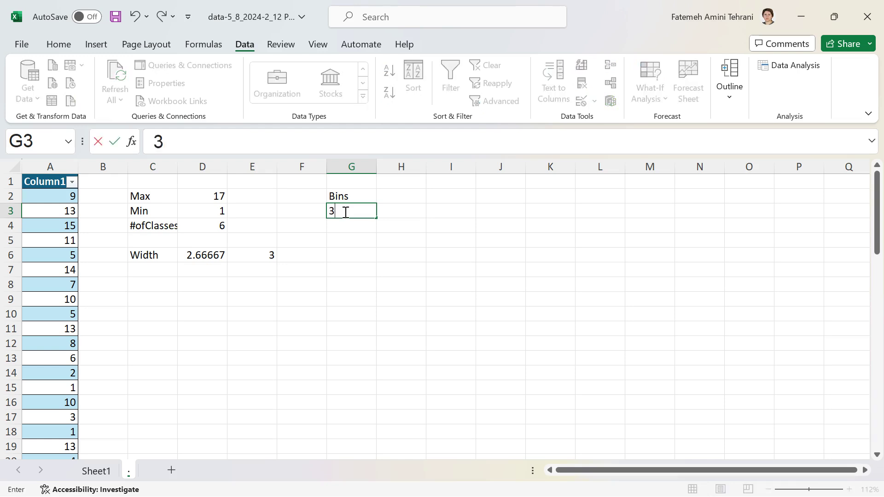
key("Return")
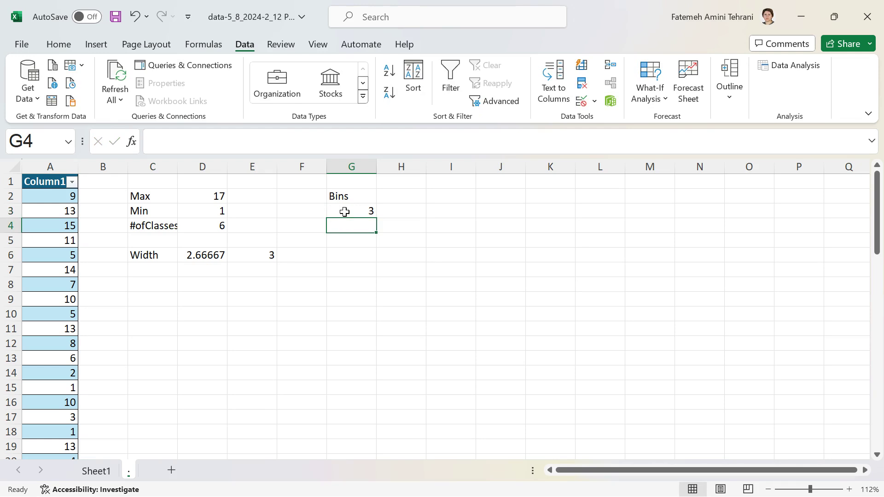
type("6")
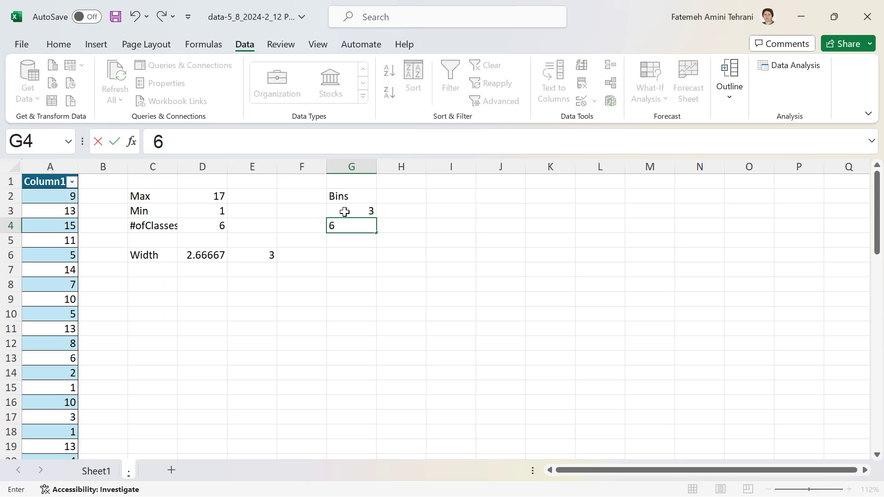
key("Return")
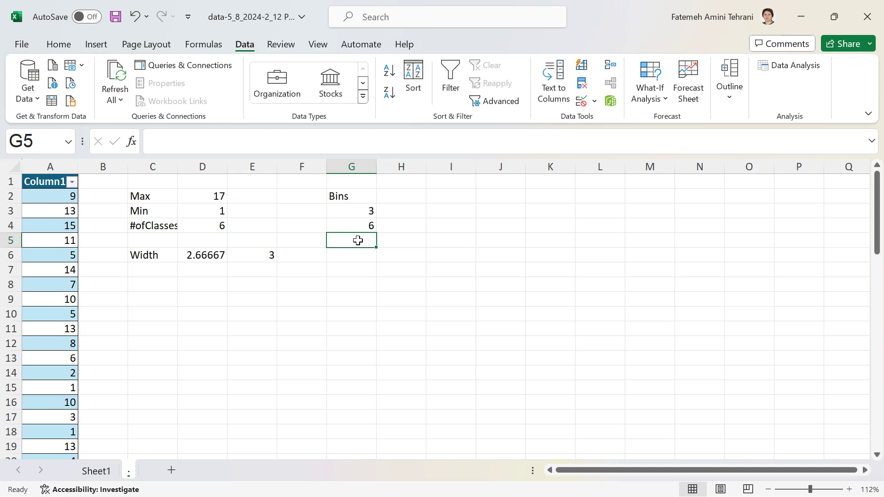
type("9")
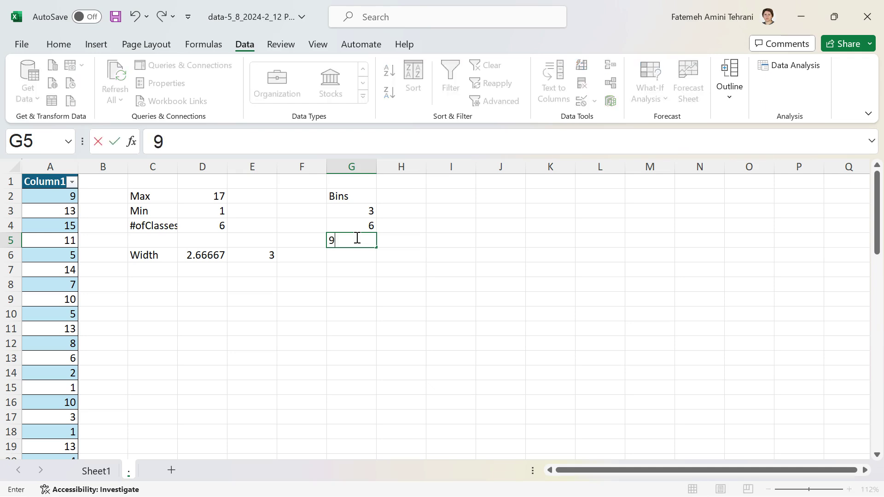
key("Return")
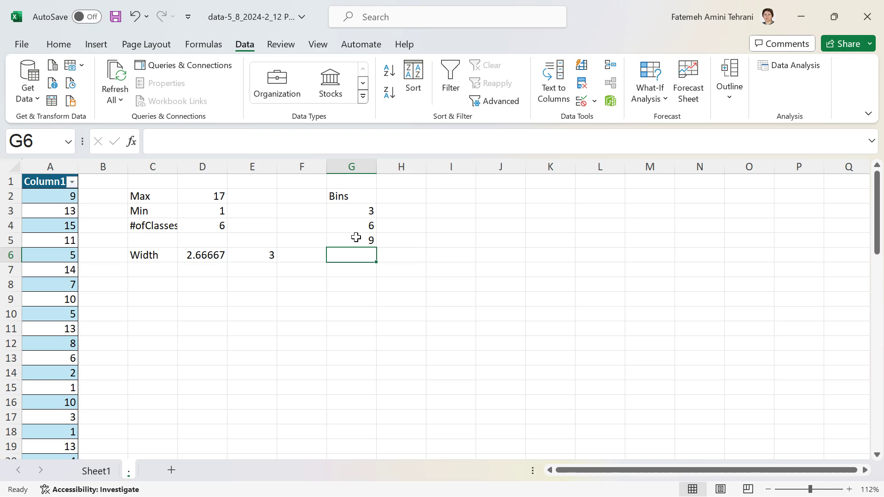
type("12")
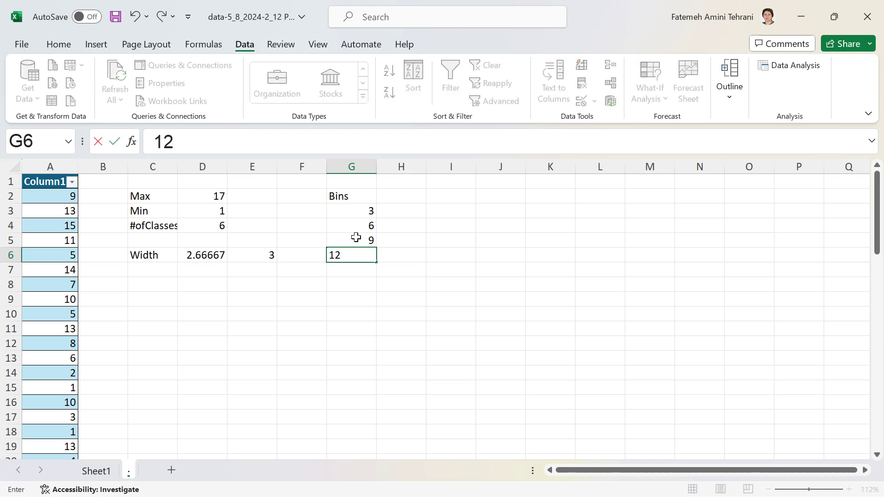
key("Return")
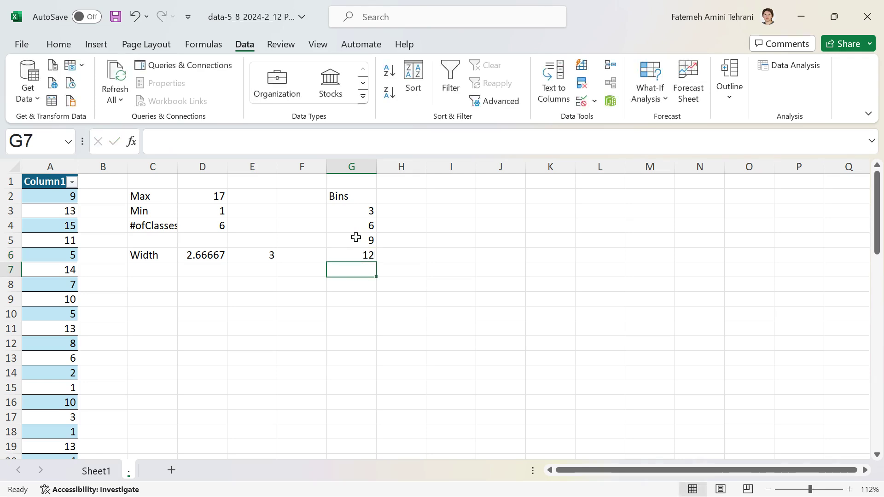
type("15")
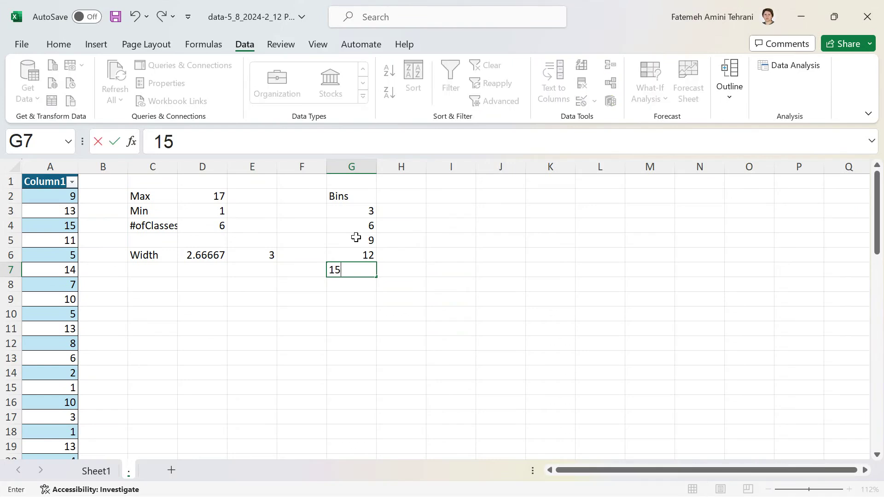
key("Return")
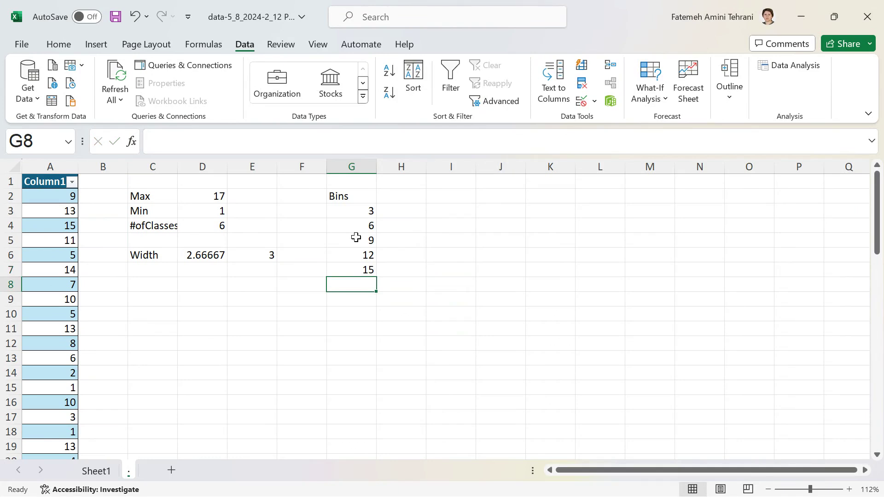
type("18")
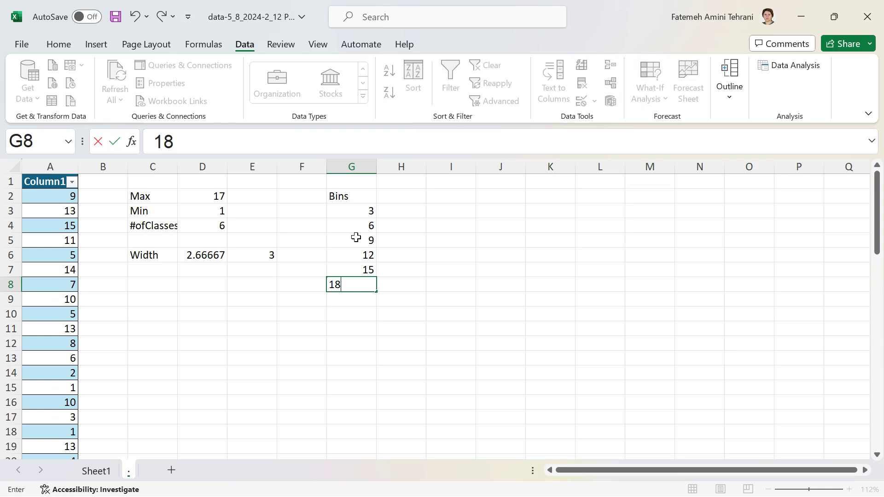
key("Return")
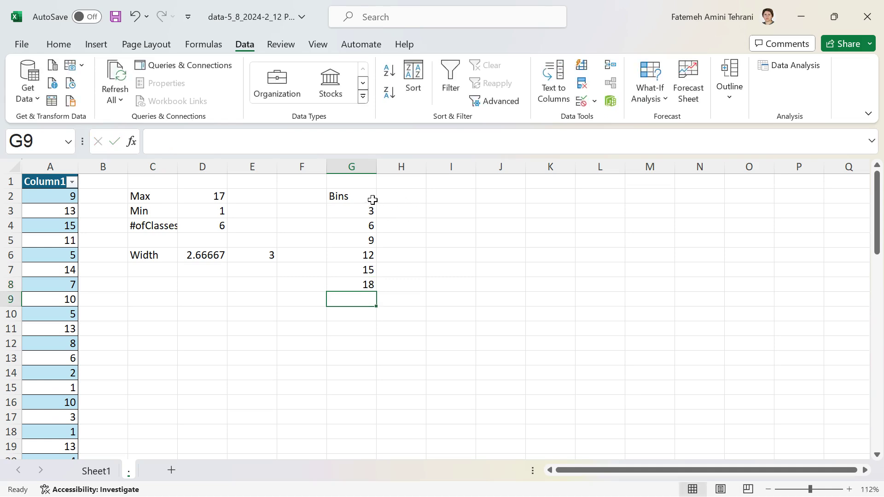
Start a Data Analysis Histogram with Column1 from A2 down as input and G3:G8 as bins.
left_click(794, 68)
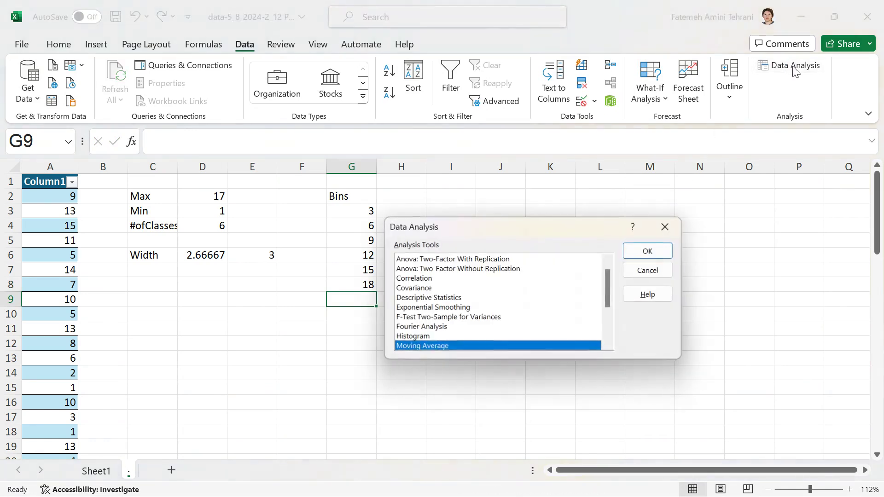
left_click(417, 336)
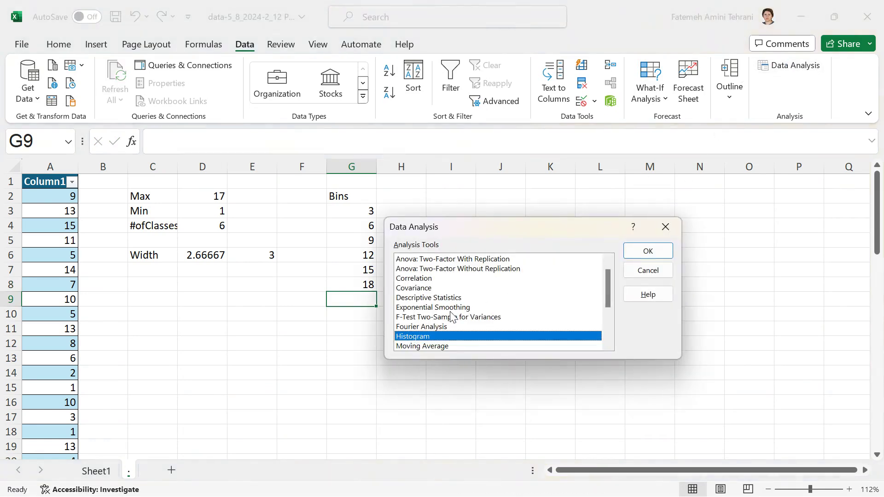
left_click(647, 252)
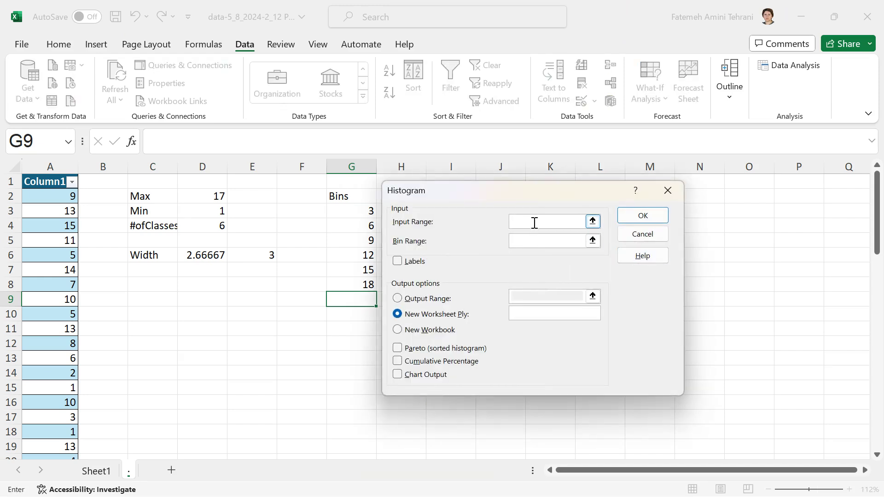
left_click(62, 199)
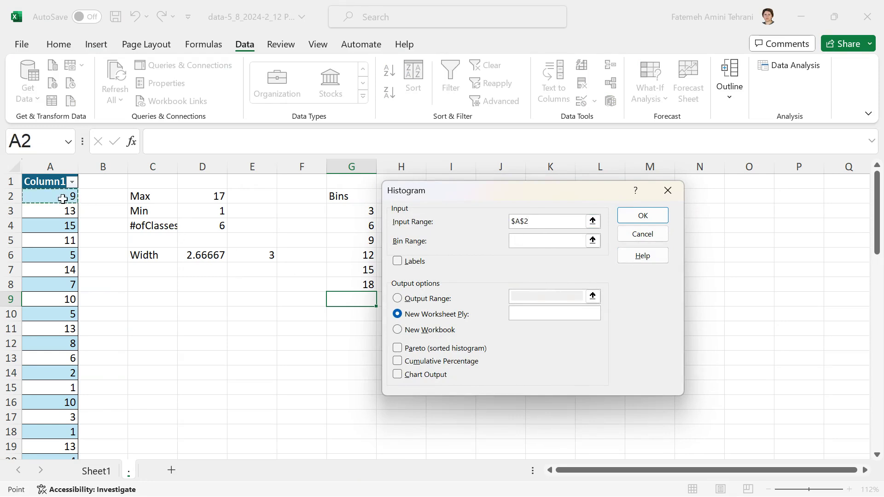
key("ctrl+shift+Down")
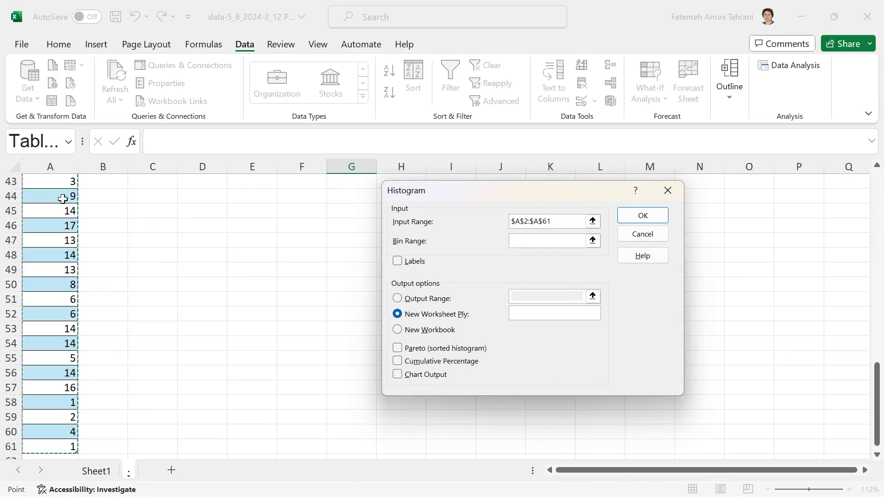
left_click(527, 240)
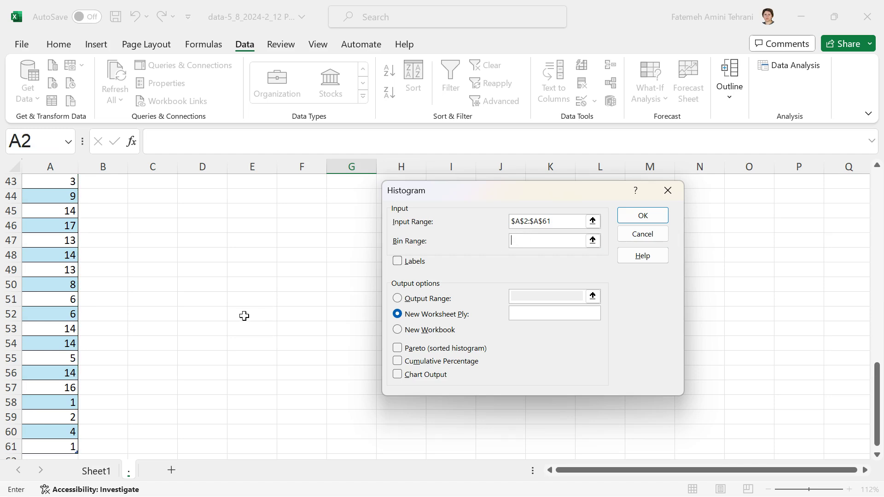
scroll(244, 316, "up", 14)
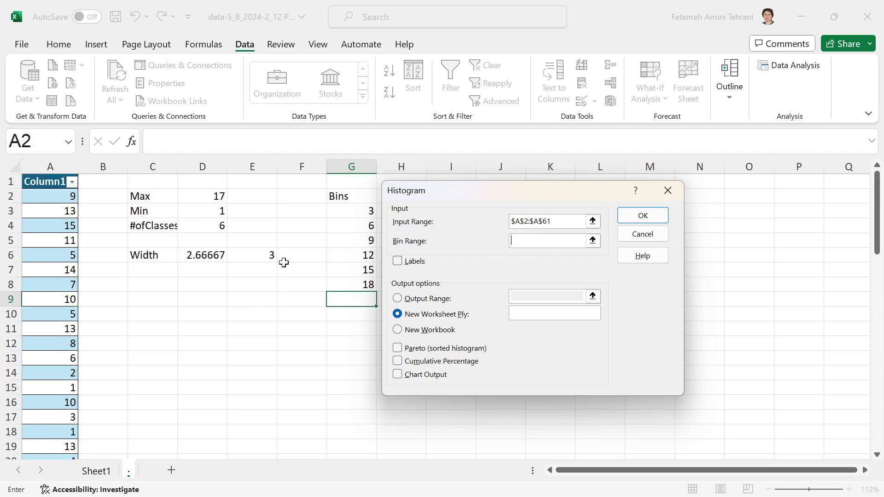
left_click_drag(367, 208, 363, 283)
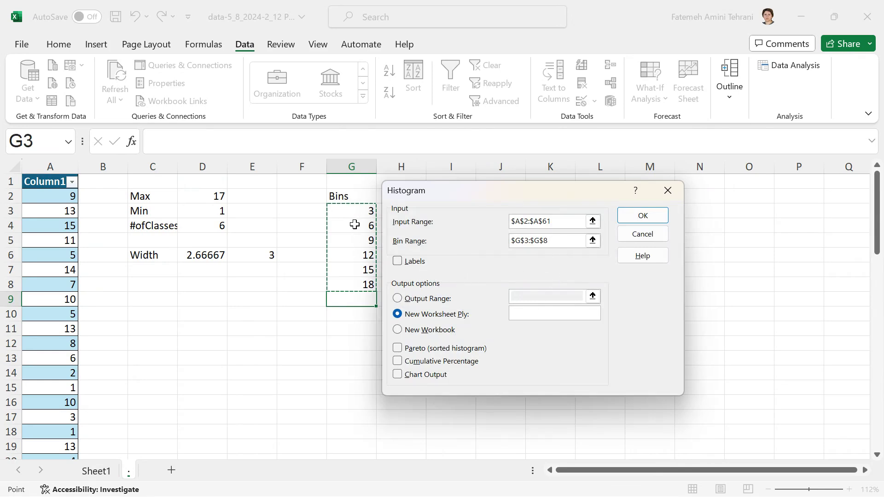
Send the histogram output to $I$3 with Chart Output ticked and run it.
left_click(398, 299)
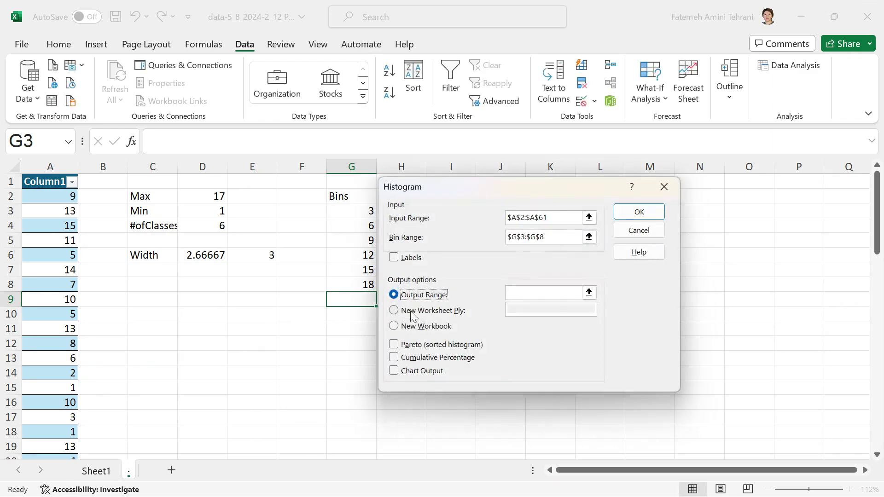
left_click(529, 293)
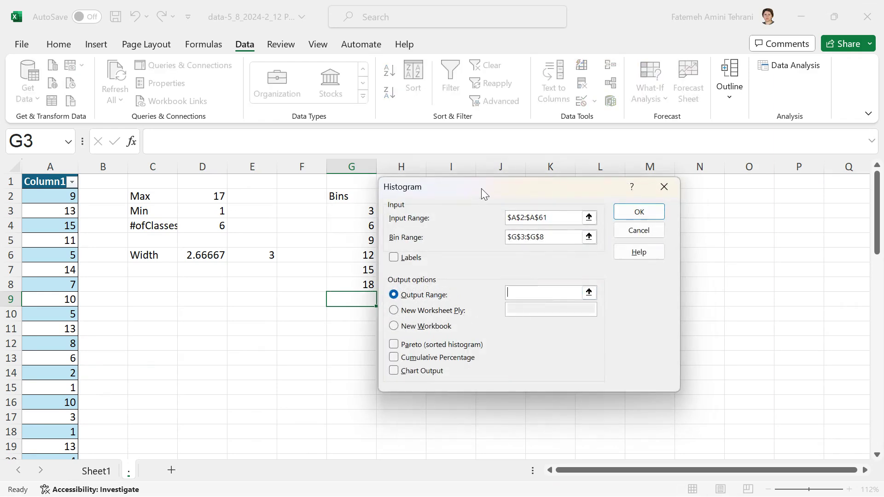
left_click_drag(482, 188, 565, 226)
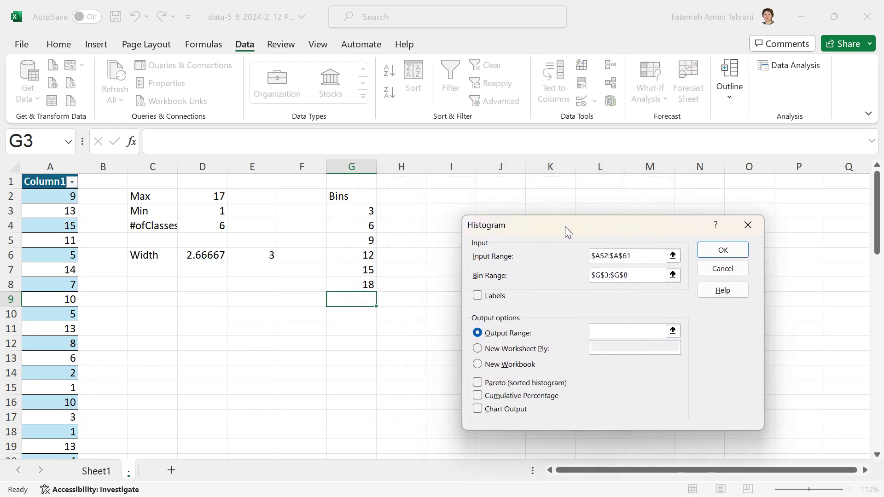
left_click(439, 210)
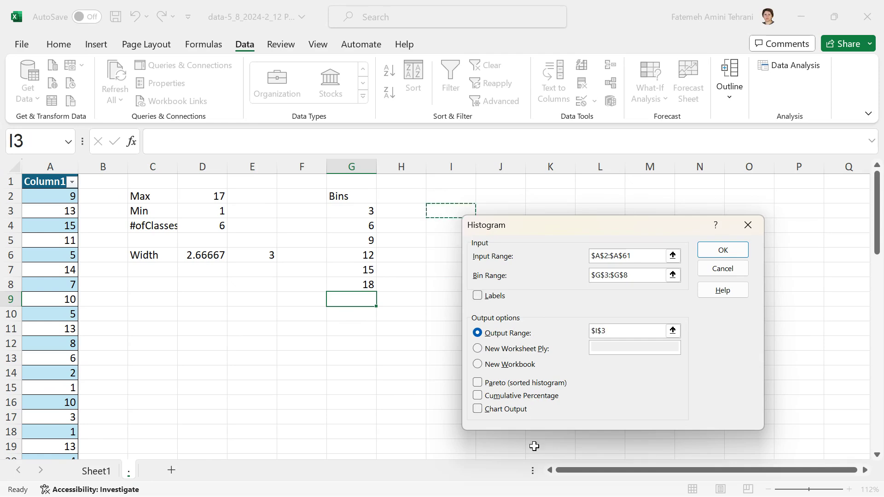
left_click(477, 409)
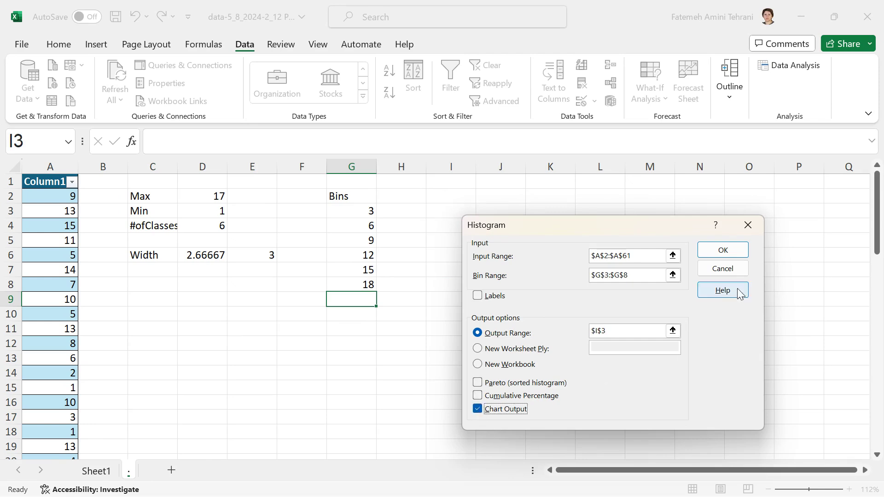
left_click(722, 250)
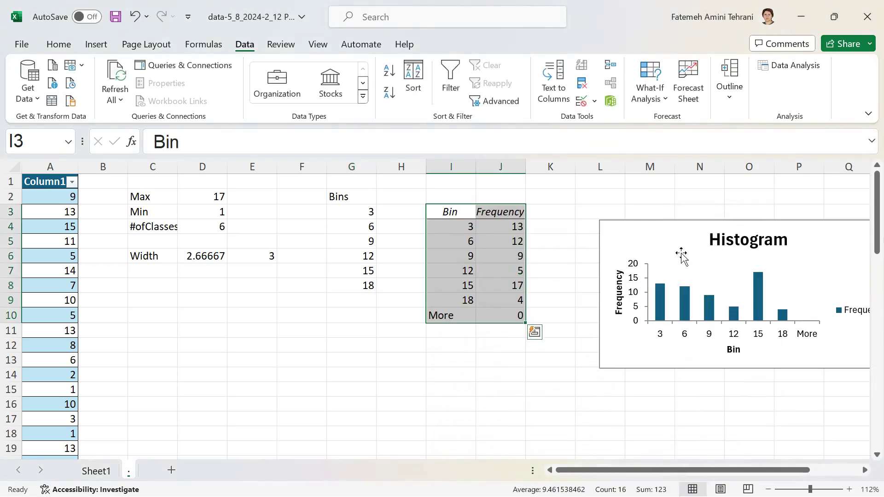
Move the histogram chart, apply the gap-free, no-legend Quick Layout, and make it taller.
left_click_drag(667, 240, 610, 222)
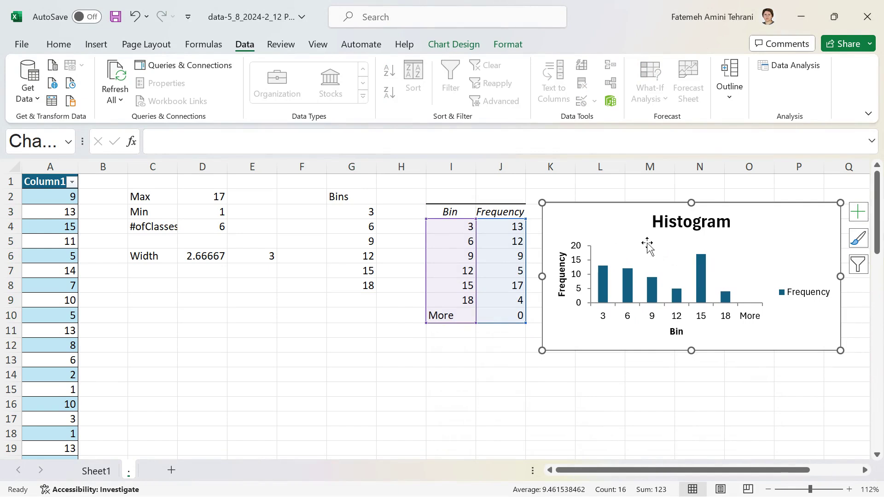
left_click(454, 44)
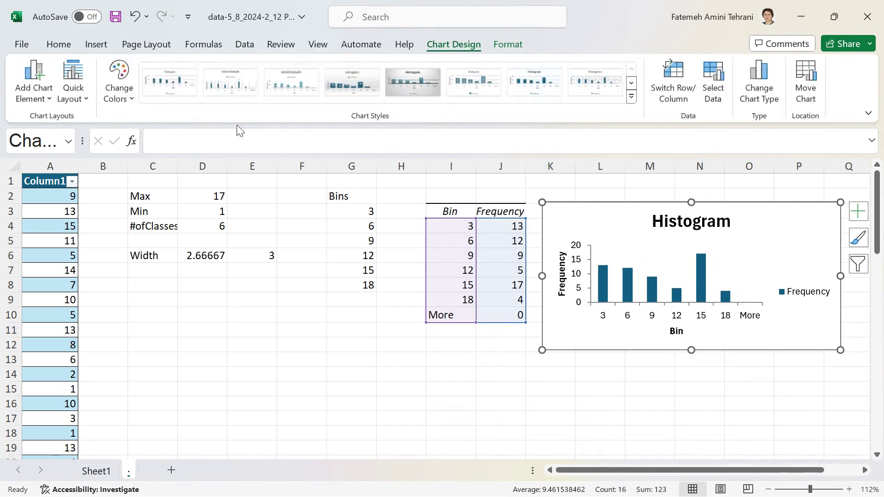
left_click(72, 88)
left_click(115, 211)
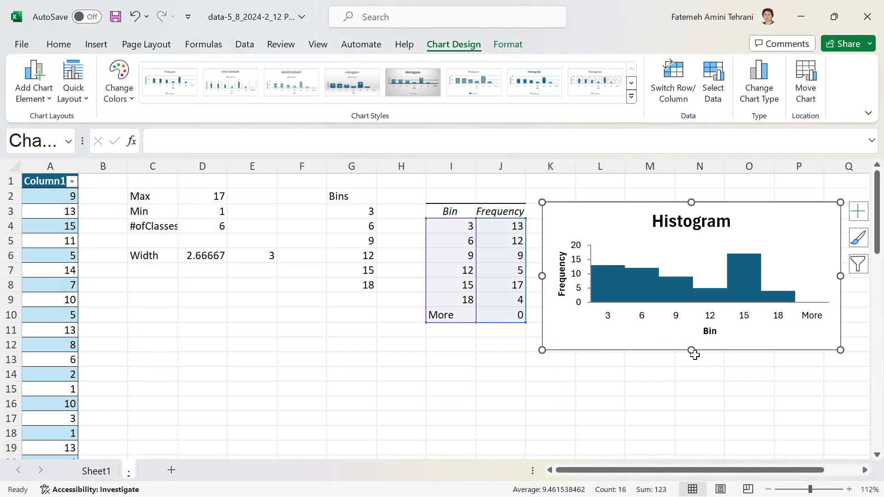
left_click_drag(690, 351, 690, 397)
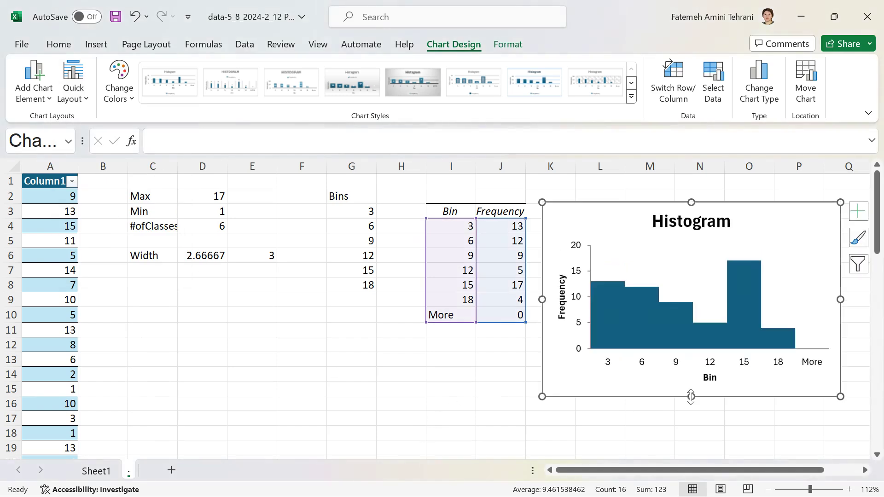
left_click(483, 359)
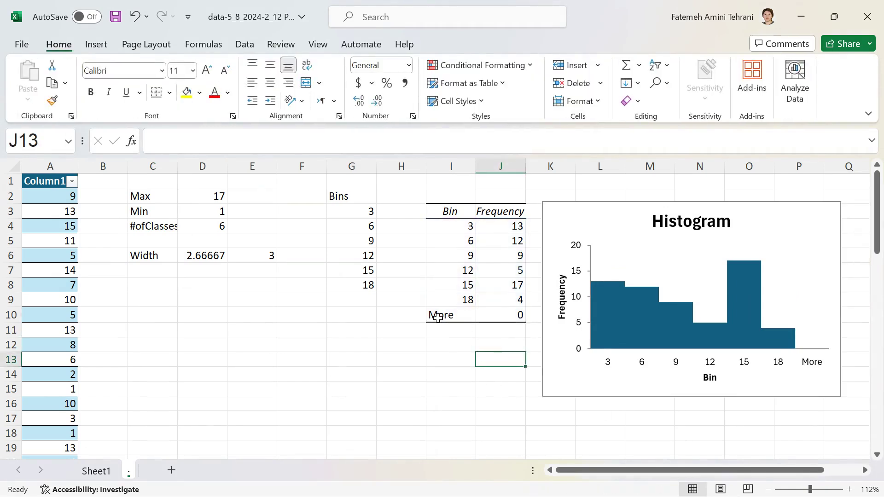
Clear the More row from the Bin/Frequency table.
left_click_drag(446, 314, 503, 318)
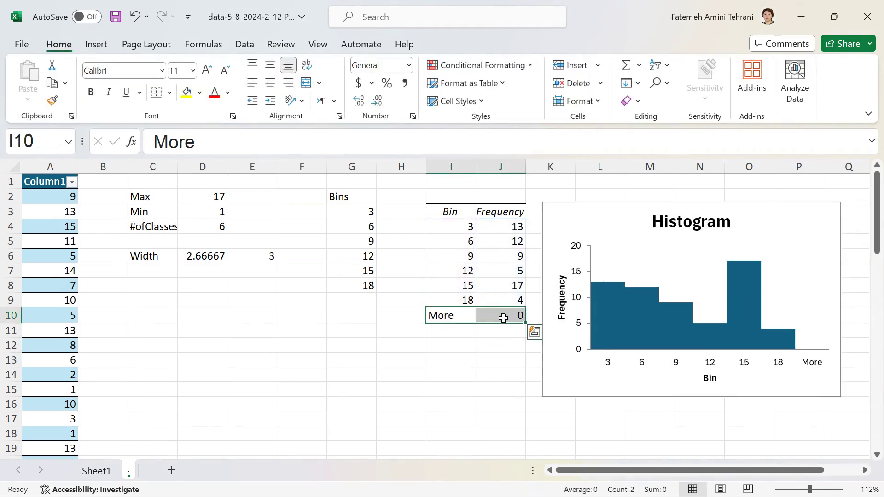
key("Delete")
left_click(485, 334)
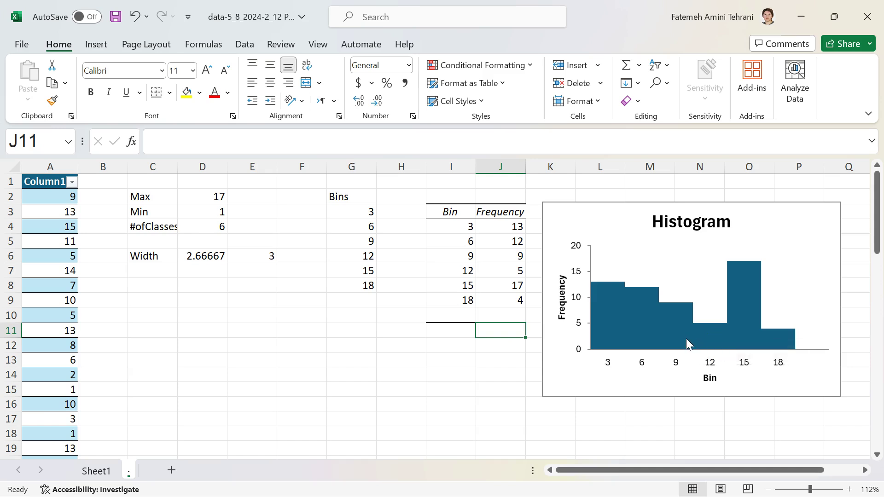
Delete the histogram chart and clear the contents and borders of I2:J11.
left_click(619, 203)
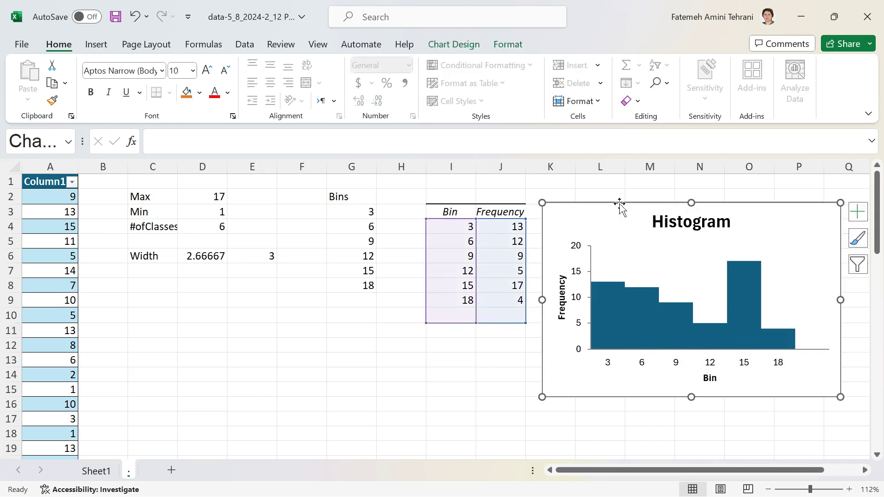
key("Delete")
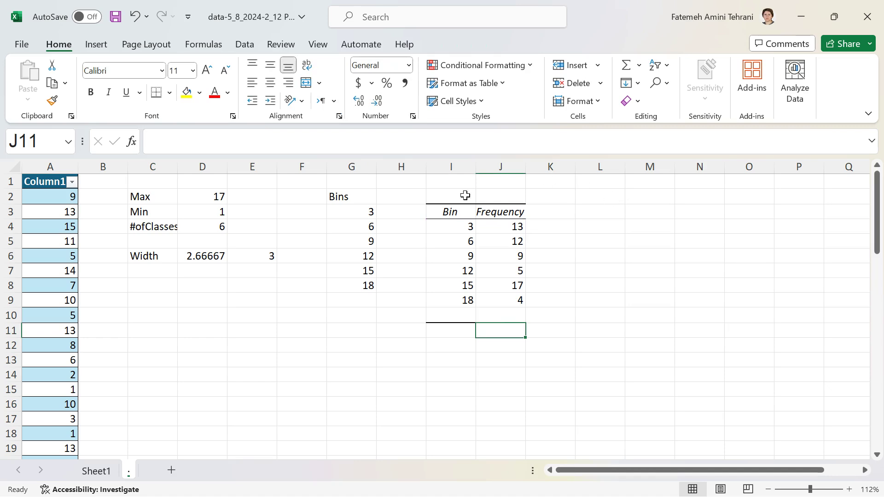
left_click_drag(427, 194, 510, 323)
key("Delete")
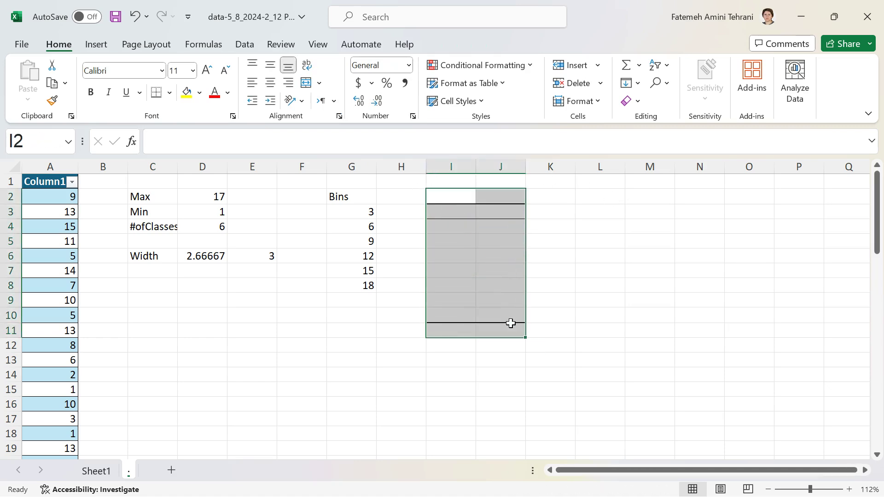
left_click(170, 92)
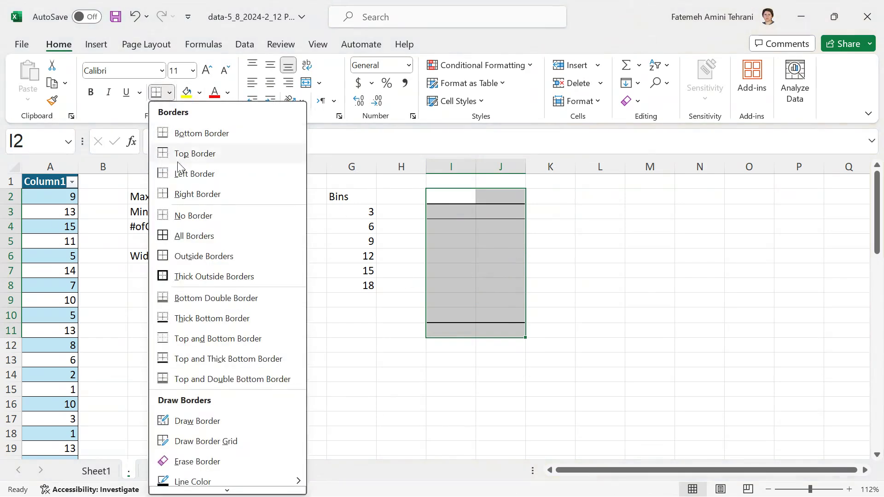
left_click(230, 215)
left_click(606, 282)
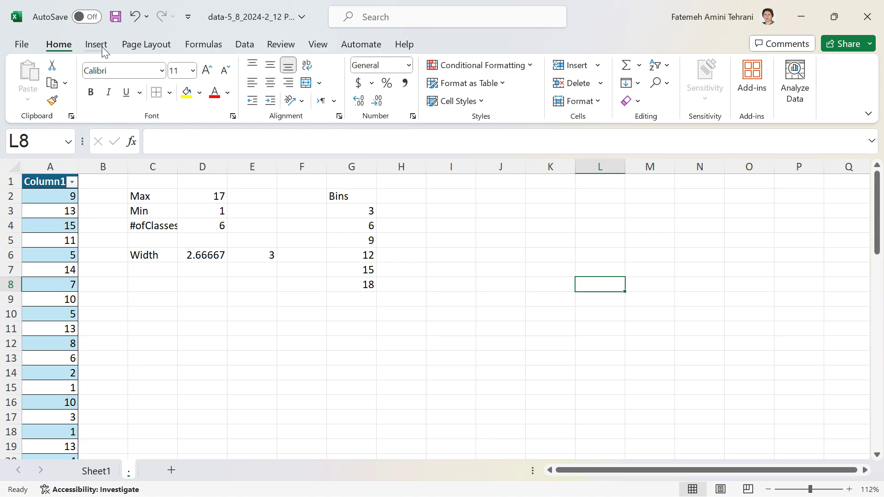
Rerun the Histogram analysis with Cumulative Percentage ticked, producing a Cumulative % table and Pareto-style chart.
left_click(244, 44)
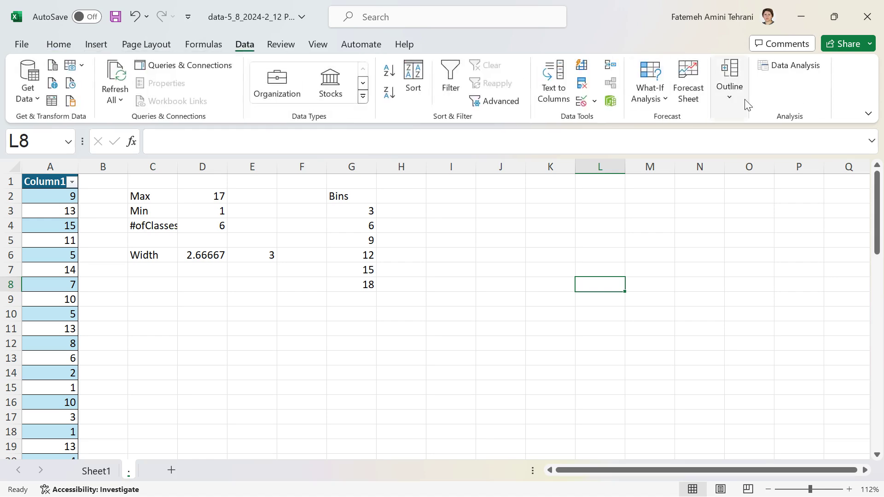
left_click(767, 73)
left_click(727, 286)
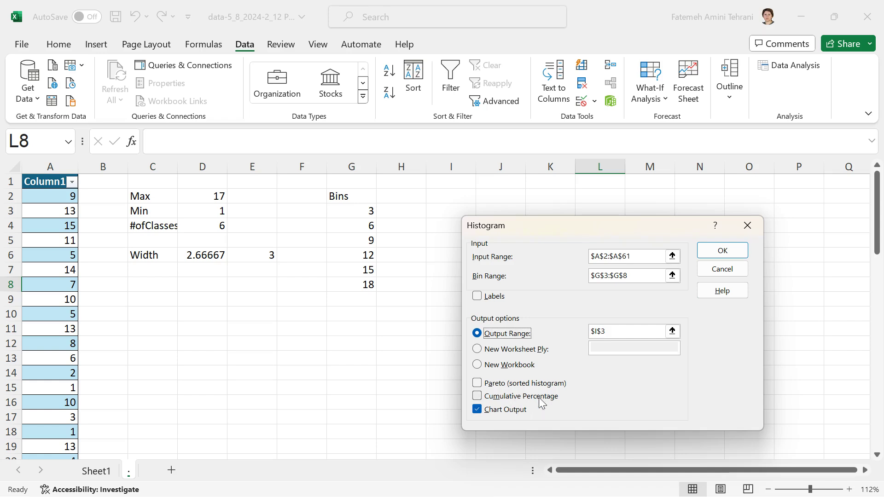
left_click(478, 398)
left_click(718, 251)
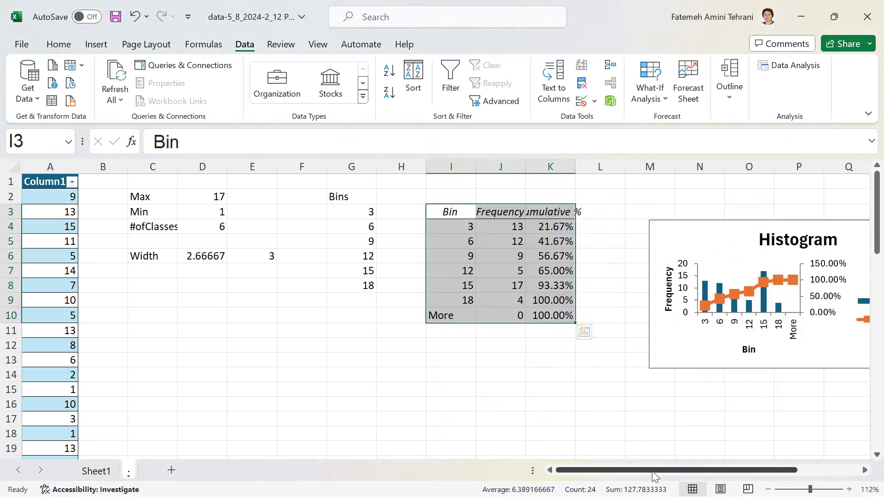
left_click_drag(654, 470, 663, 471)
left_click(774, 242)
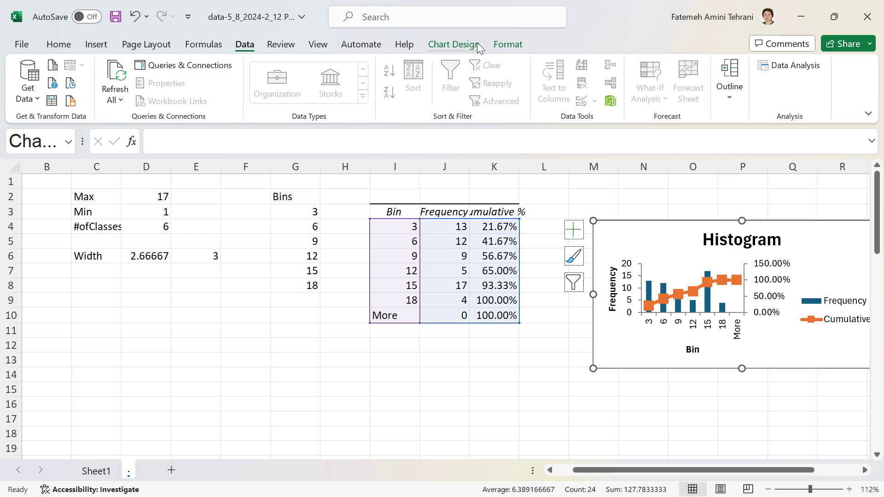
Apply the Quick Layout with touching bars and no legend to the cumulative histogram.
left_click(458, 43)
left_click(74, 97)
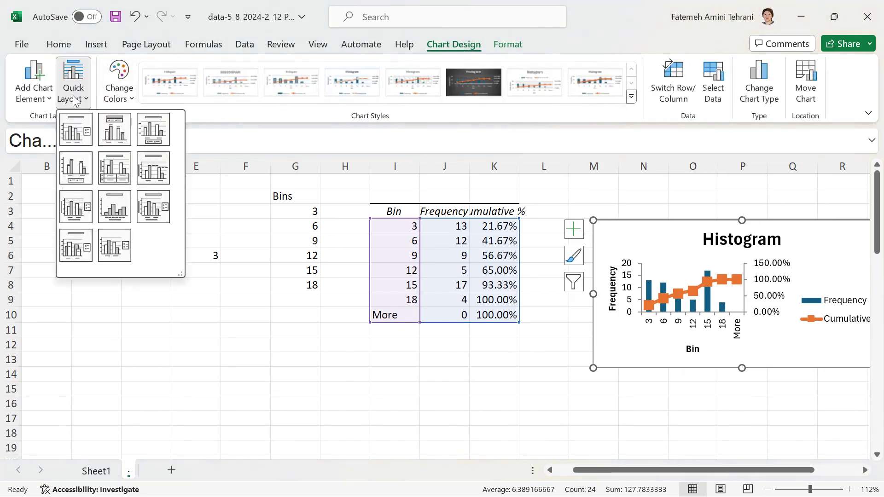
left_click(103, 194)
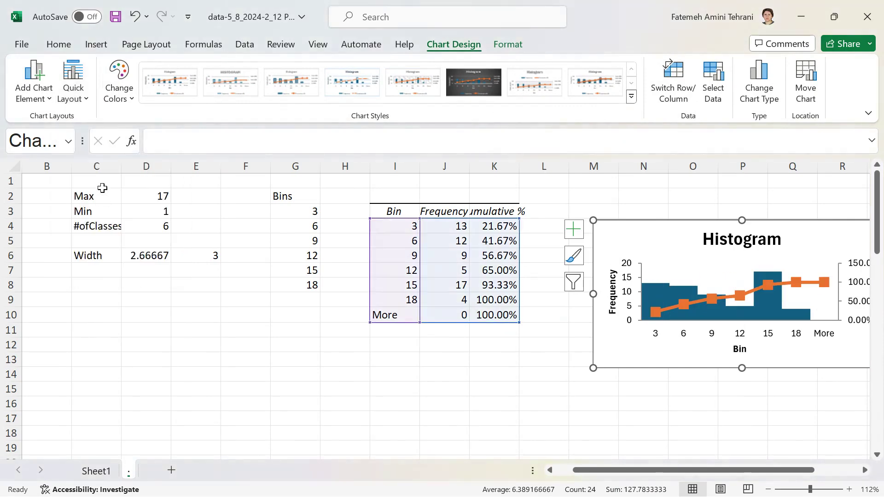
left_click(443, 359)
Clear the table's More row, then move the chart left beside the table and make it taller.
left_click_drag(364, 317, 485, 317)
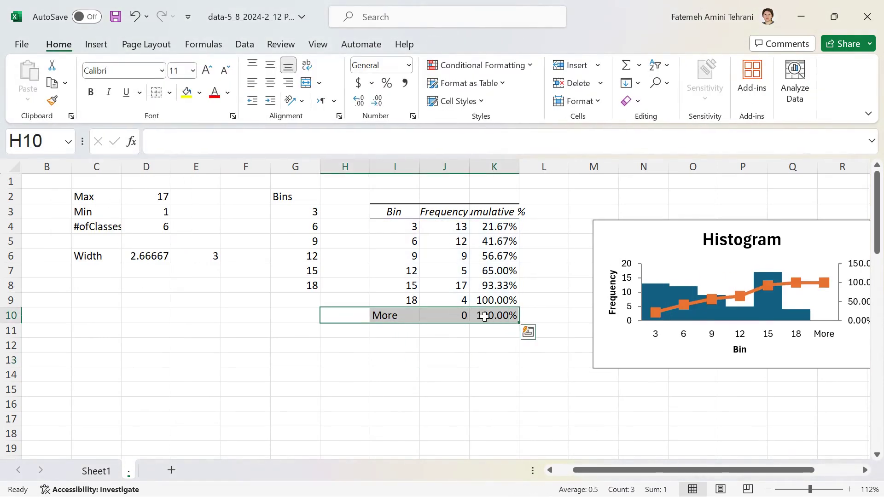
key("Delete")
left_click(498, 392)
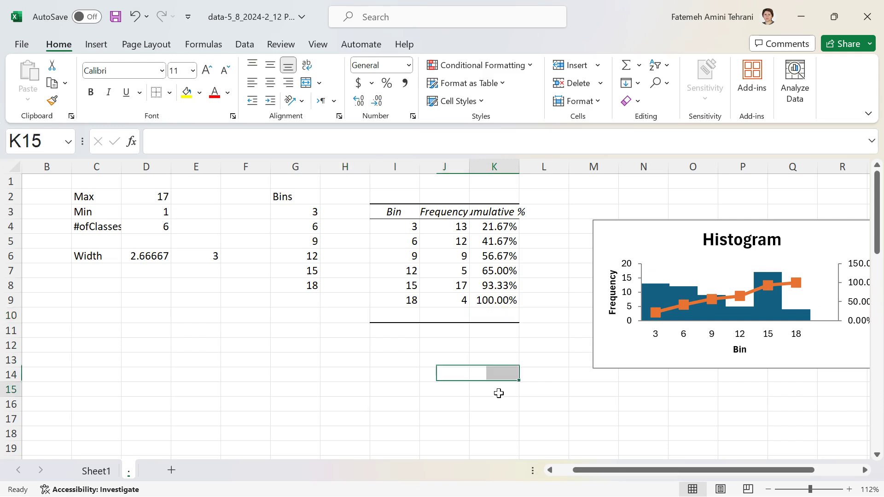
left_click_drag(693, 221, 633, 208)
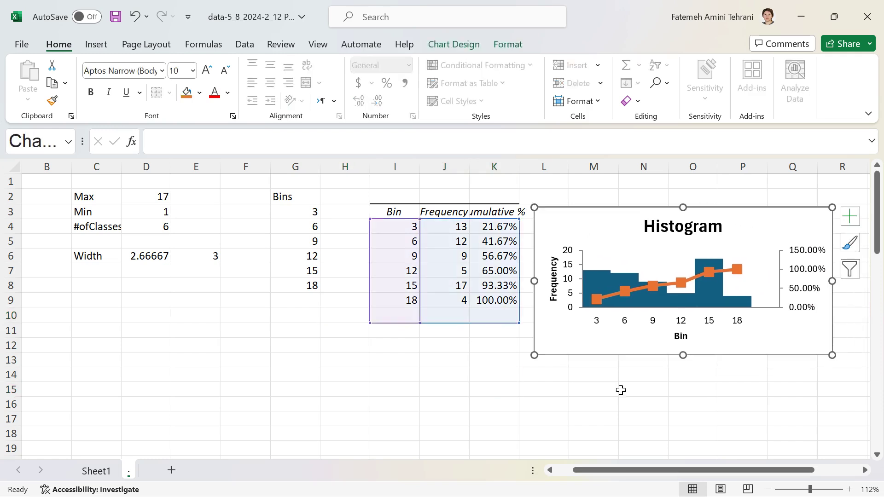
left_click_drag(686, 353, 686, 409)
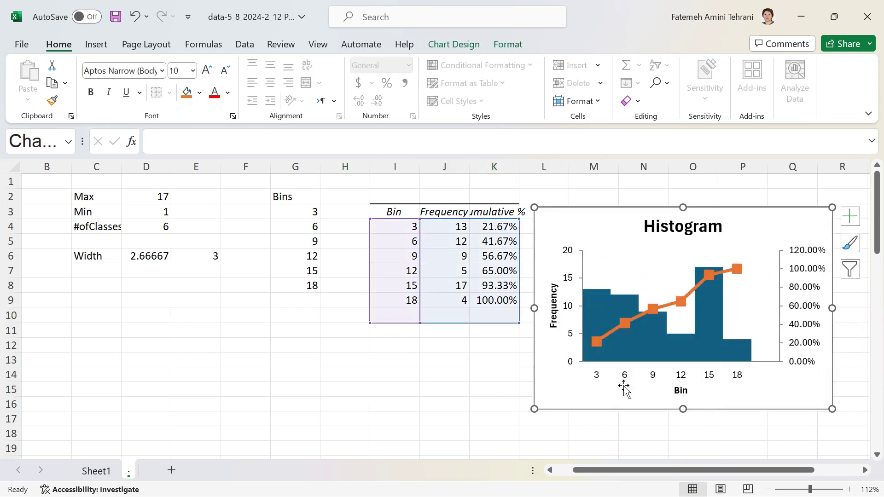